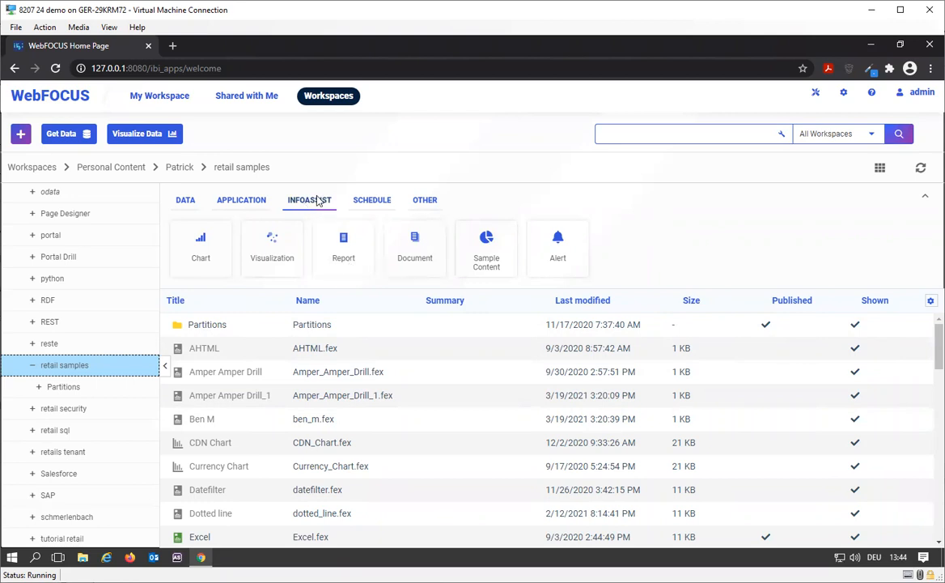
- Create a new InfoAssist report based on the Retail Data Warehouse (wf_retail) master file from the retail_samples folder
click(338, 245)
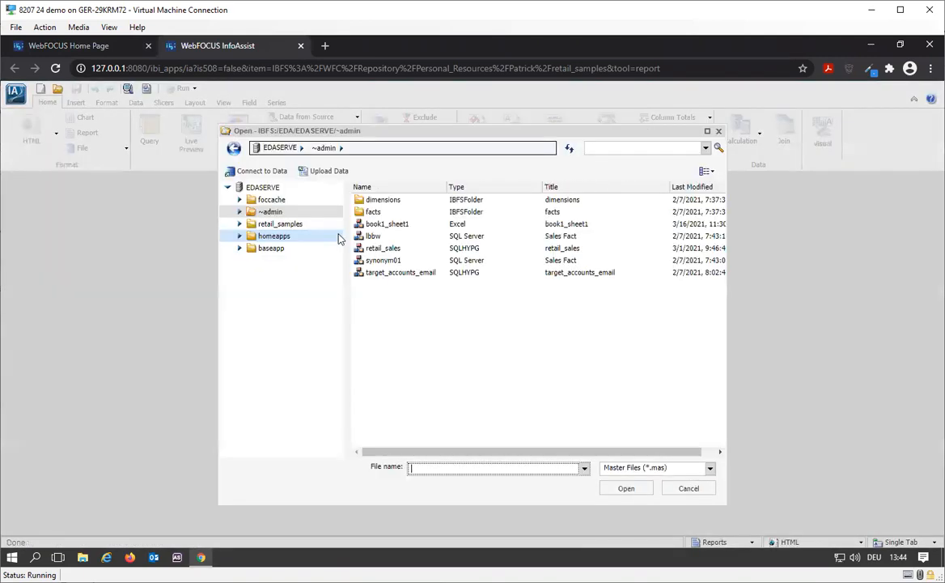
click(280, 224)
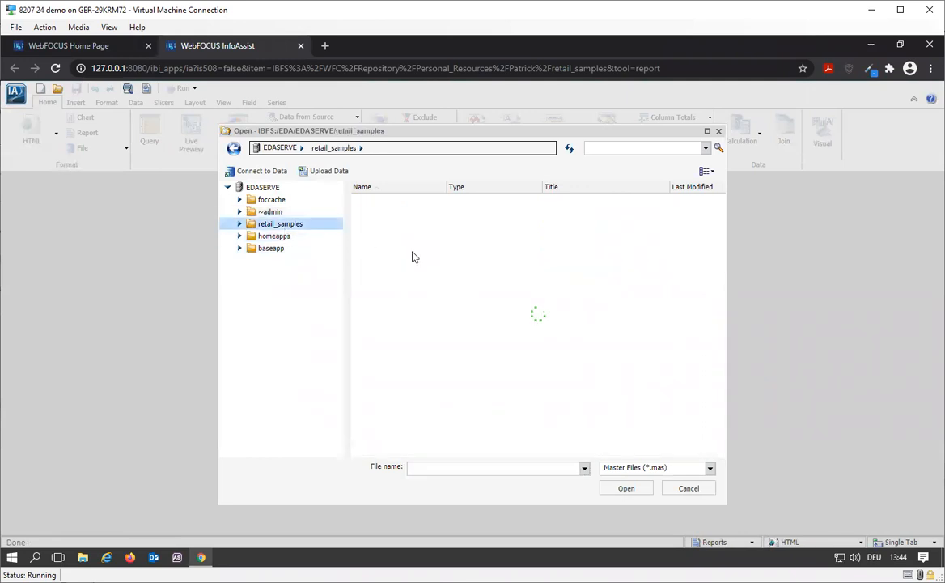
double_click(376, 297)
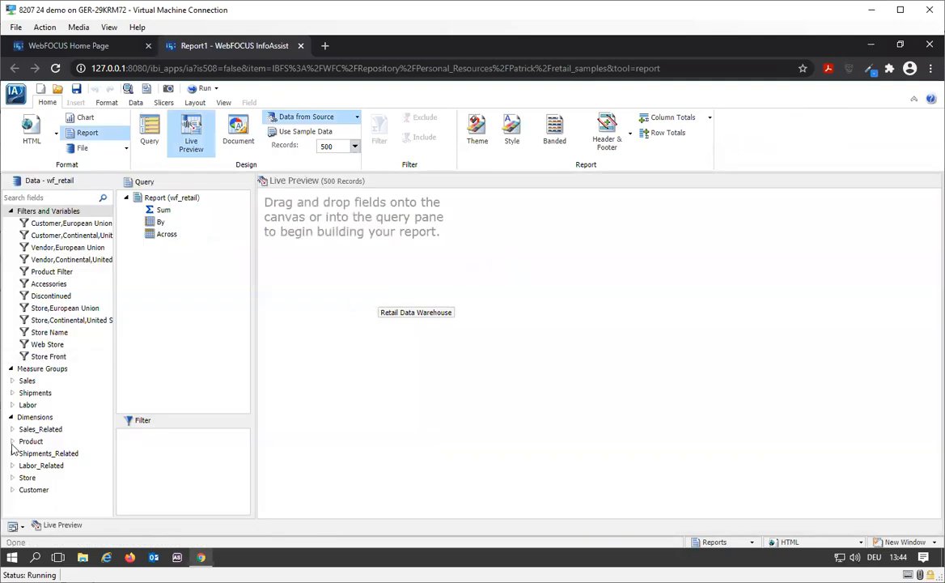
- Add Product,Category as the sort field and Revenue as the summed measure of the report
click(12, 441)
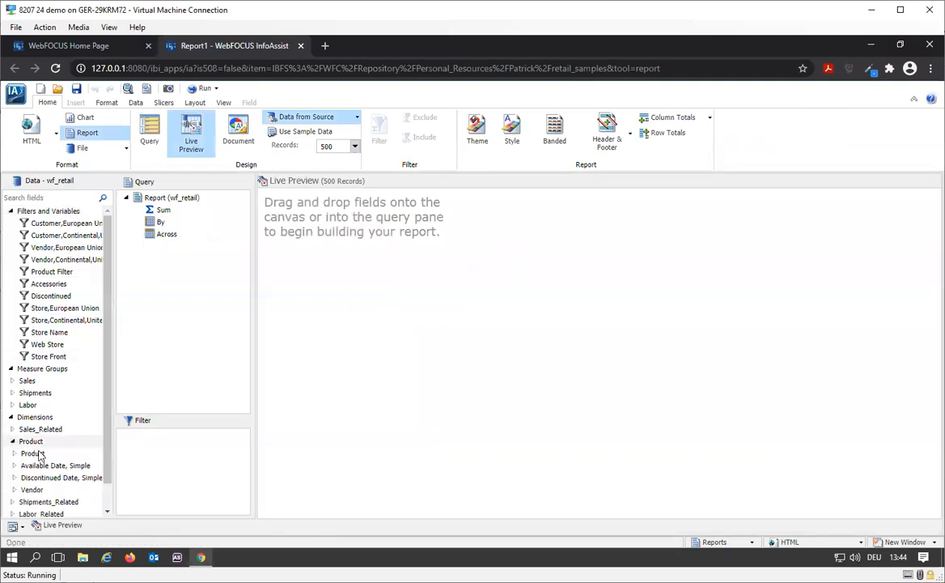
click(15, 453)
double_click(46, 467)
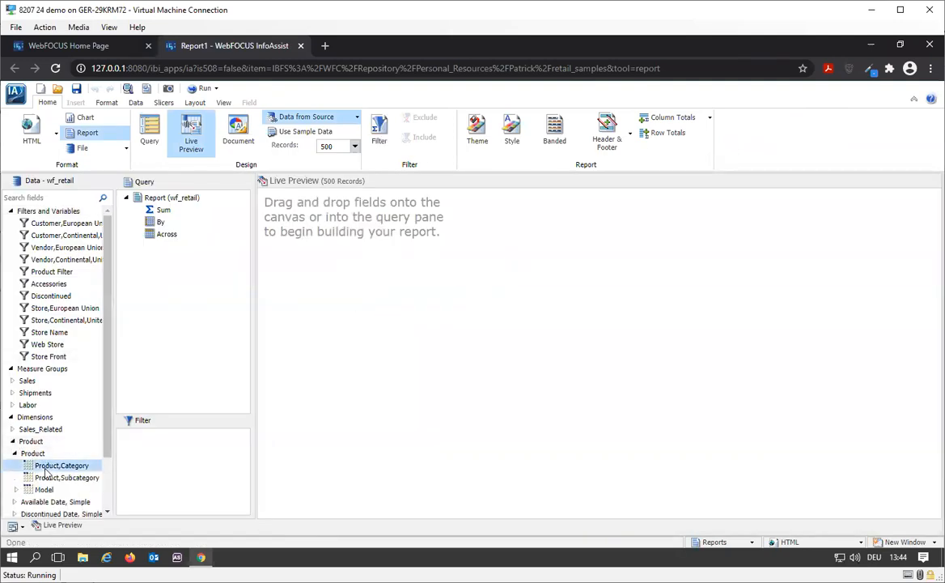
click(10, 381)
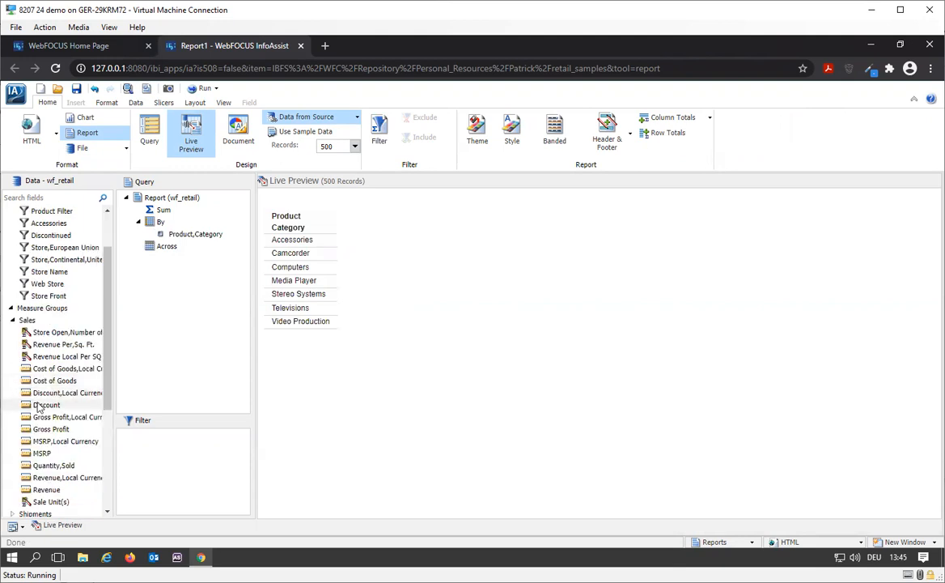
double_click(59, 490)
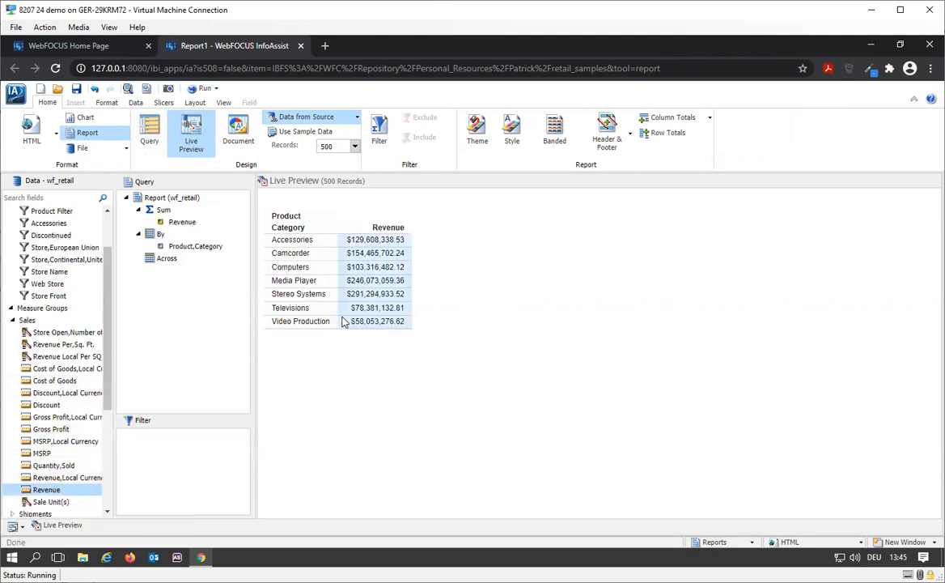
- Start a filter condition on Sale,Year from the Transaction Date, Simple fields under Sales_Related
scroll(47, 371, down, 3)
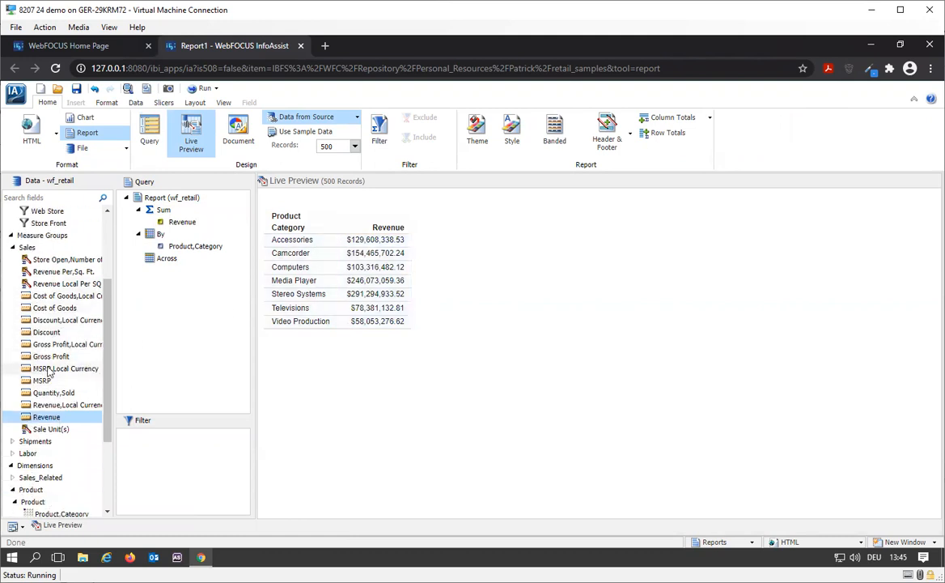
scroll(21, 437, down, 2)
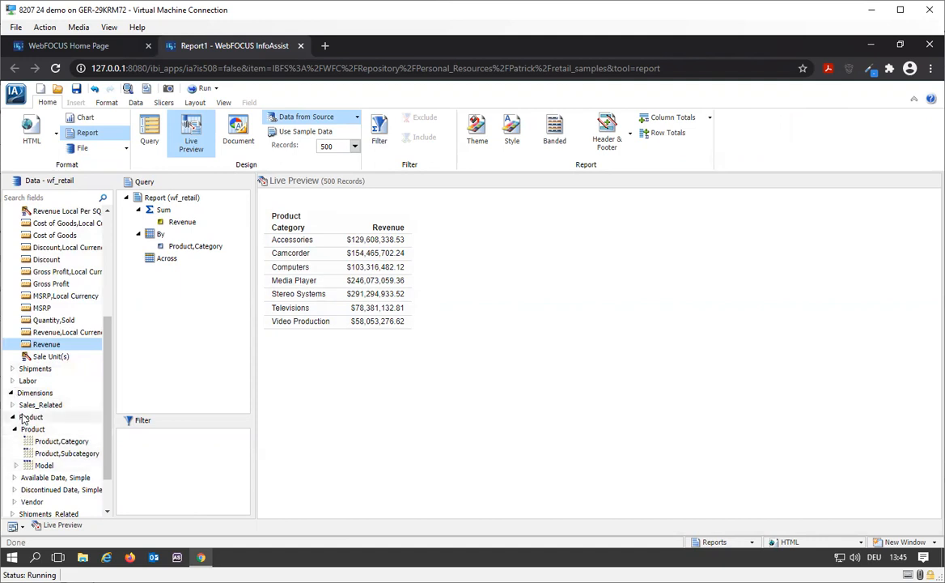
scroll(20, 418, up, 2)
scroll(15, 419, down, 3)
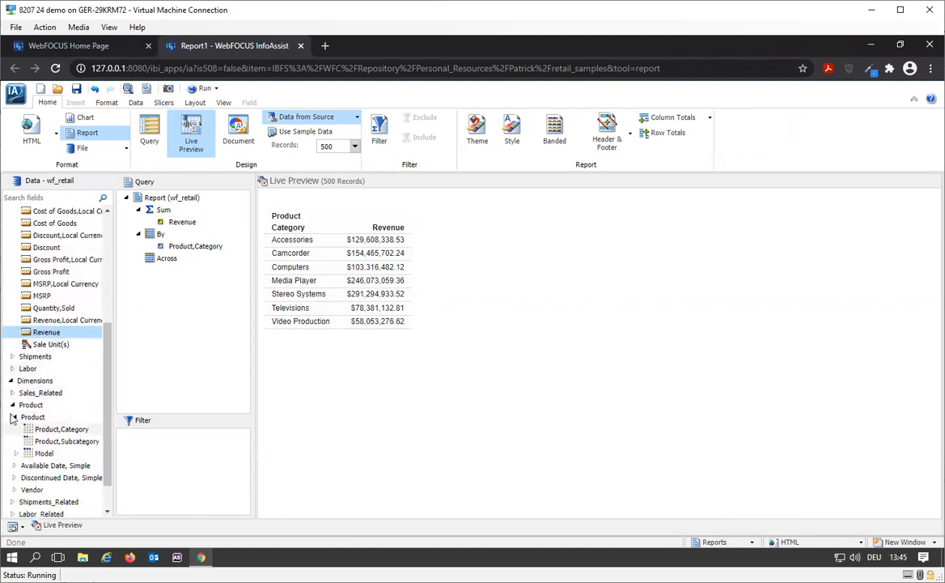
click(12, 392)
click(14, 405)
drag(46, 418, 180, 453)
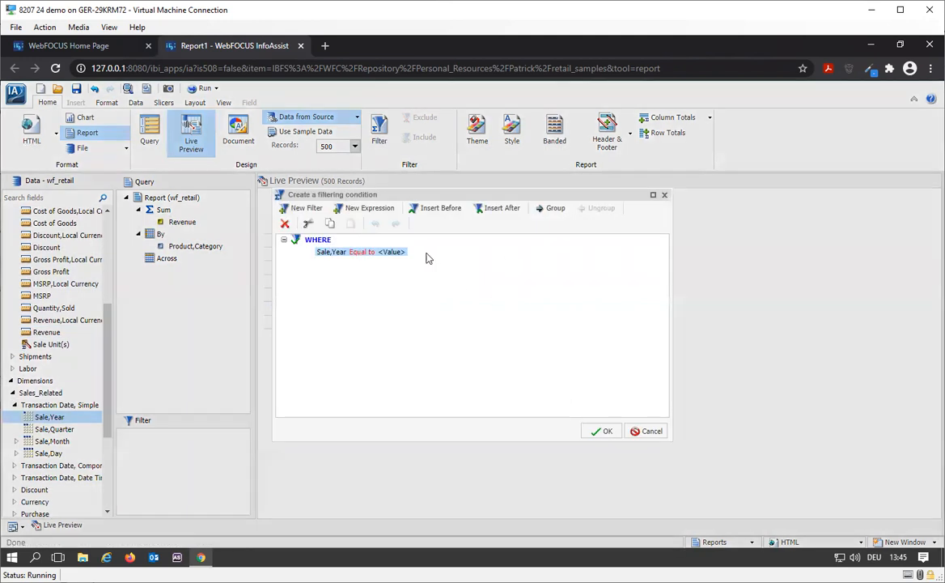
- Set the comparison value of the Sale,Year condition to a dynamic parameter
click(394, 252)
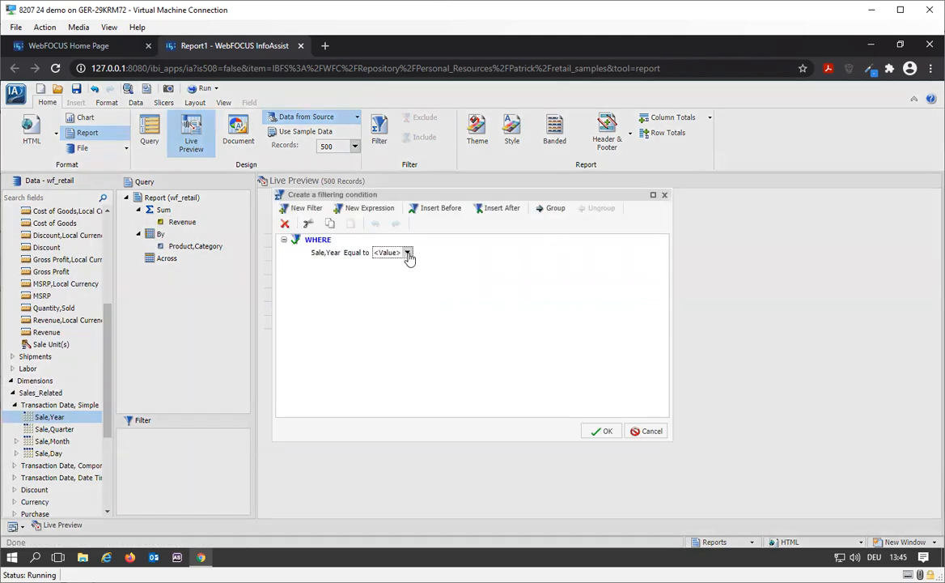
click(407, 252)
click(426, 269)
click(419, 291)
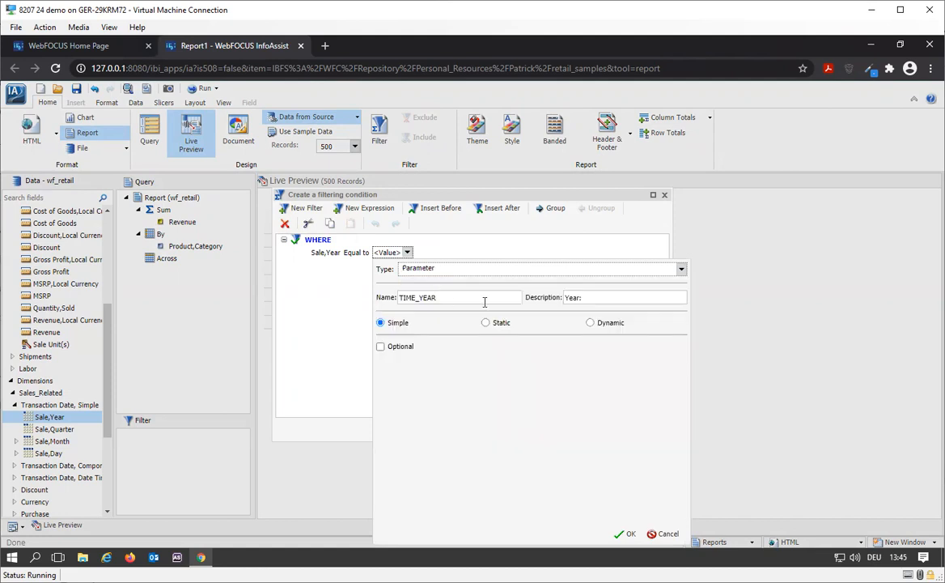
click(591, 323)
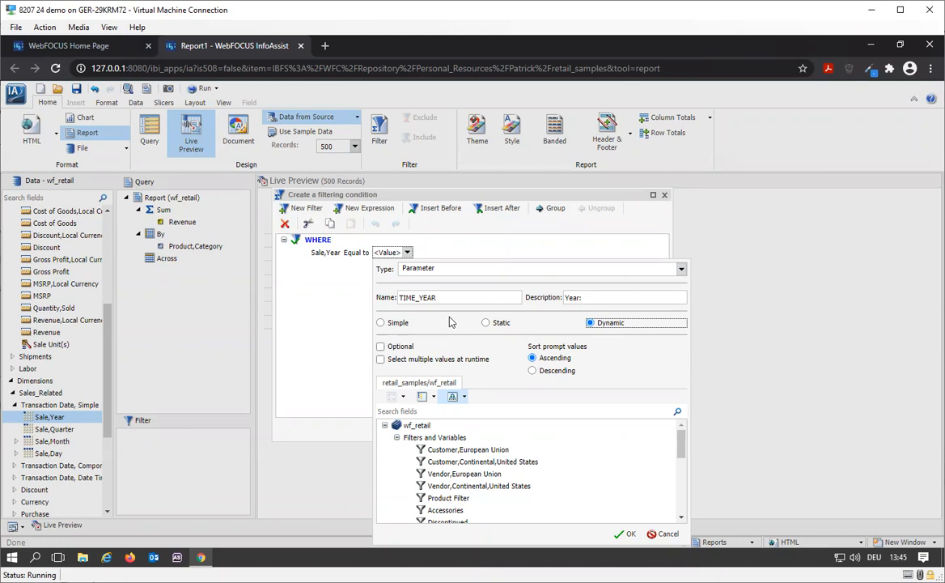
- Name the parameter YEAR1 with the description "First year" and accept the filter condition
double_click(417, 295)
text(YEAR1)
double_click(585, 297)
text(First y)
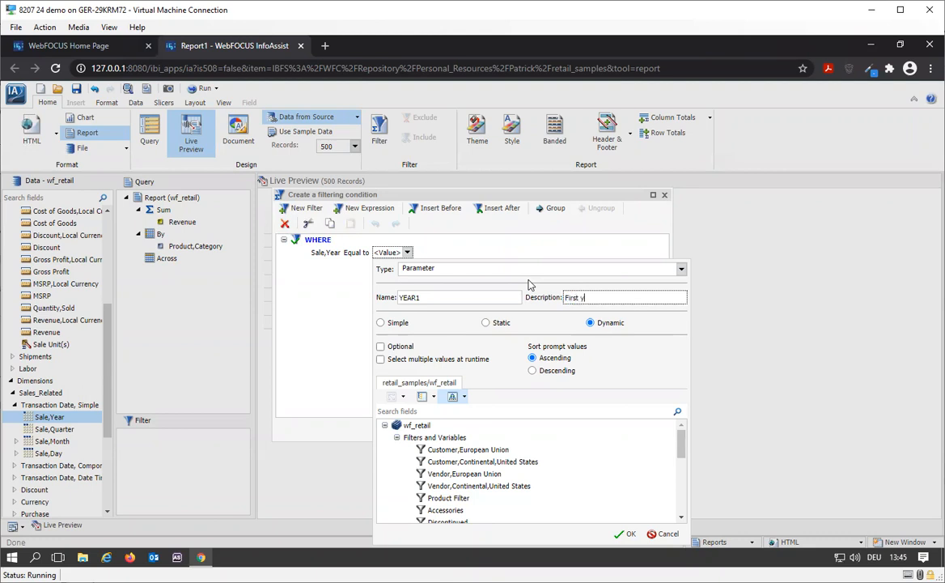
text(ear)
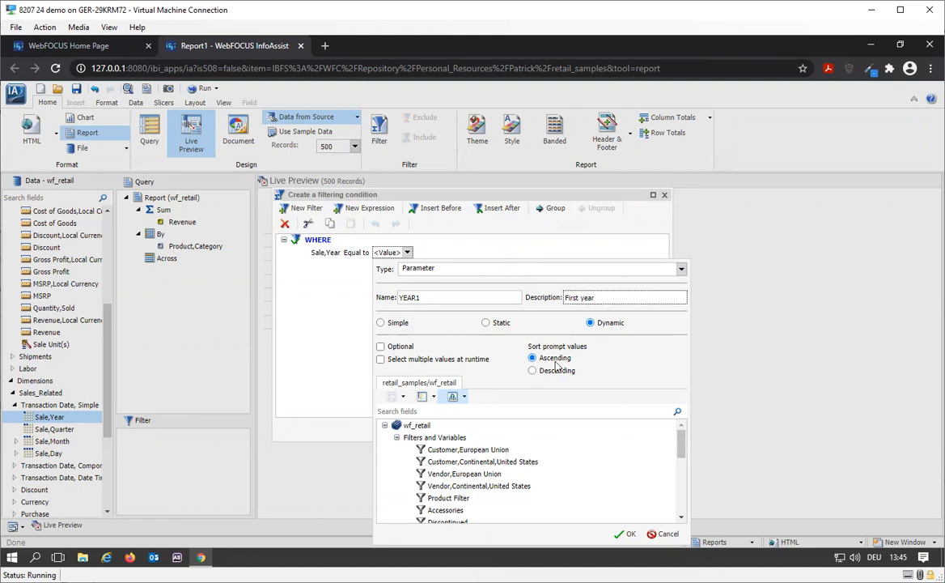
click(625, 533)
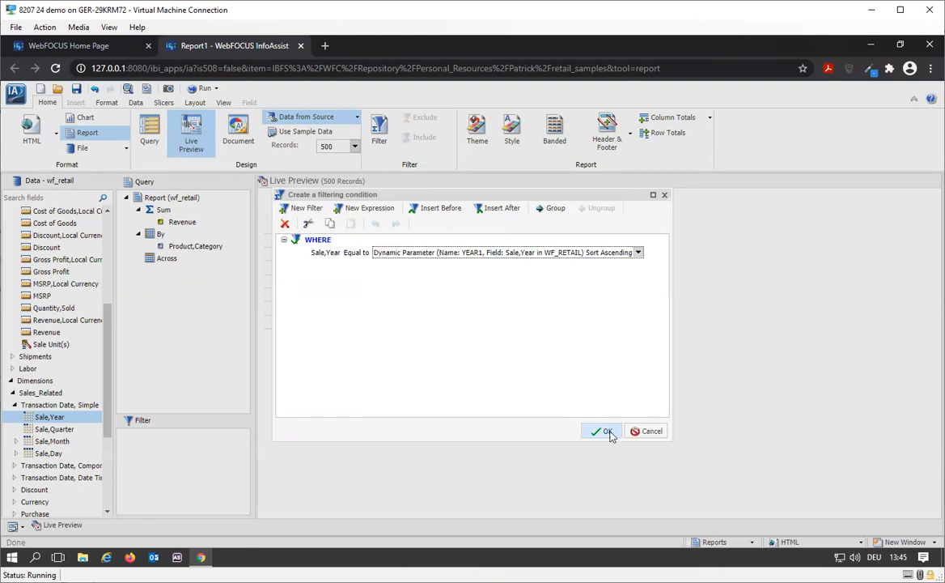
click(606, 431)
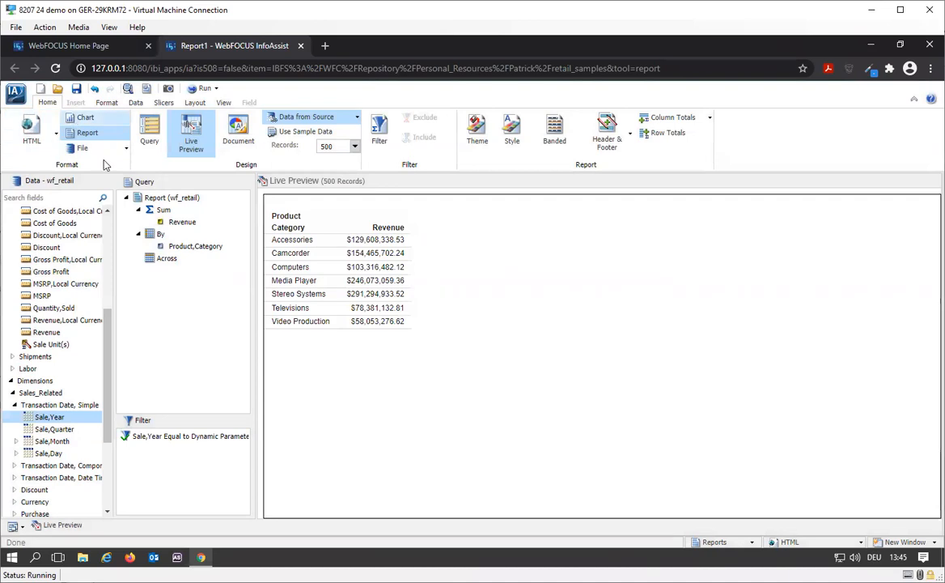
- Direct the query output to a binary (*.ftm) file named year1 in the foccache folder, overwriting the existing one
click(74, 149)
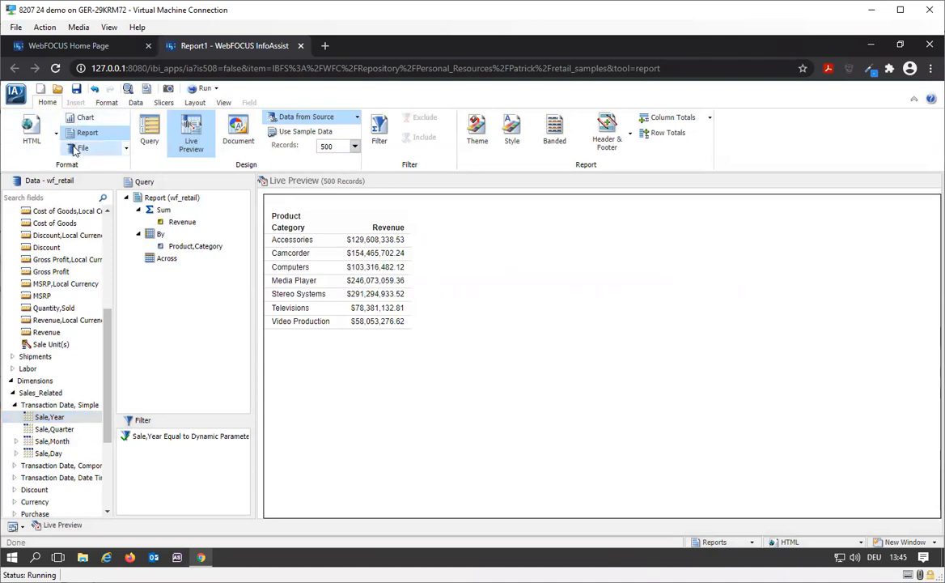
text(y)
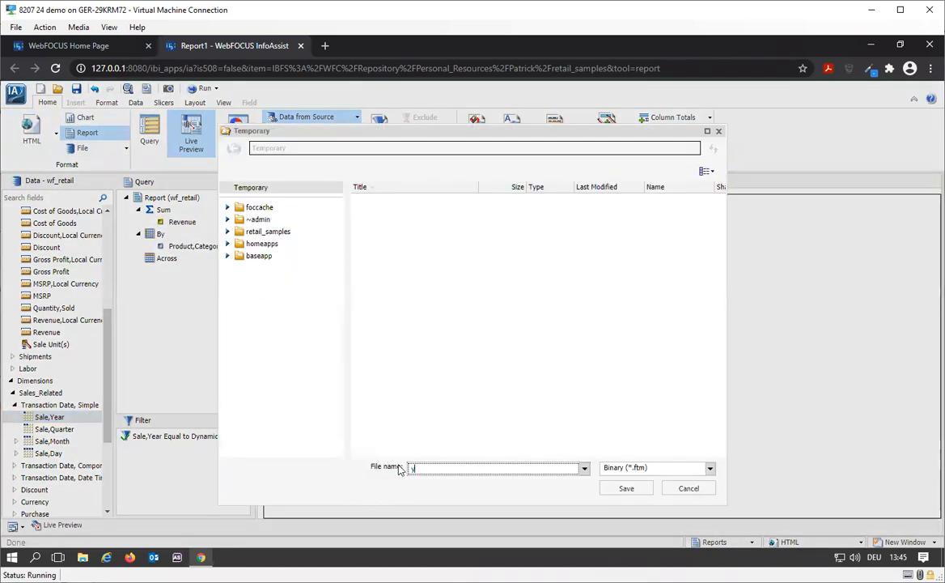
key(BackSpace)
key(BackSpace)
text(year)
click(260, 207)
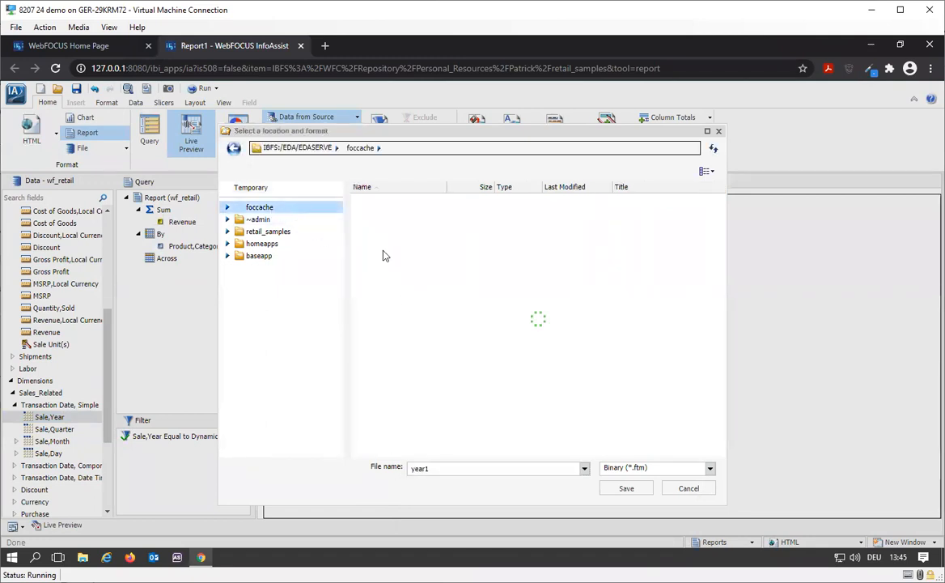
click(627, 489)
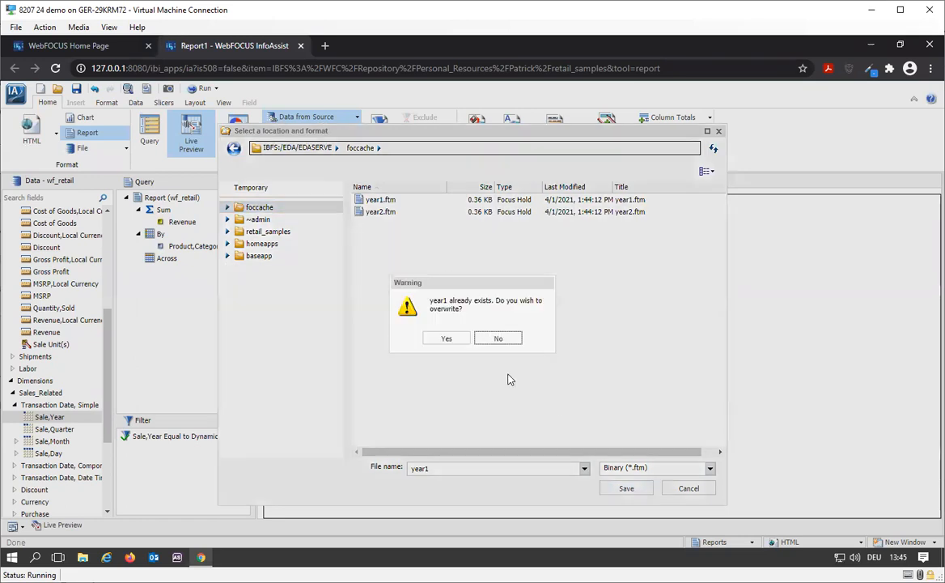
click(445, 338)
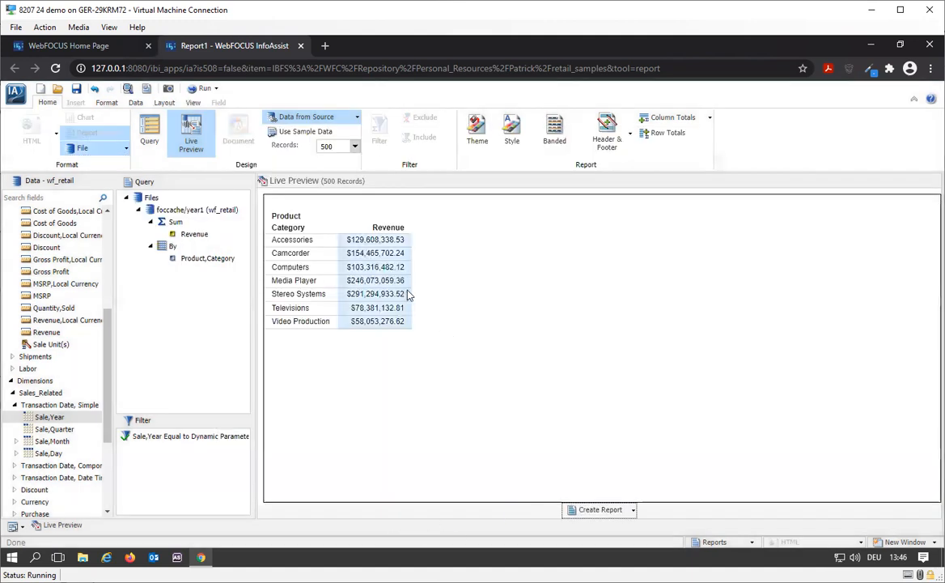
- Run the year1 file query with First year set to 2019, and close the output window
click(196, 91)
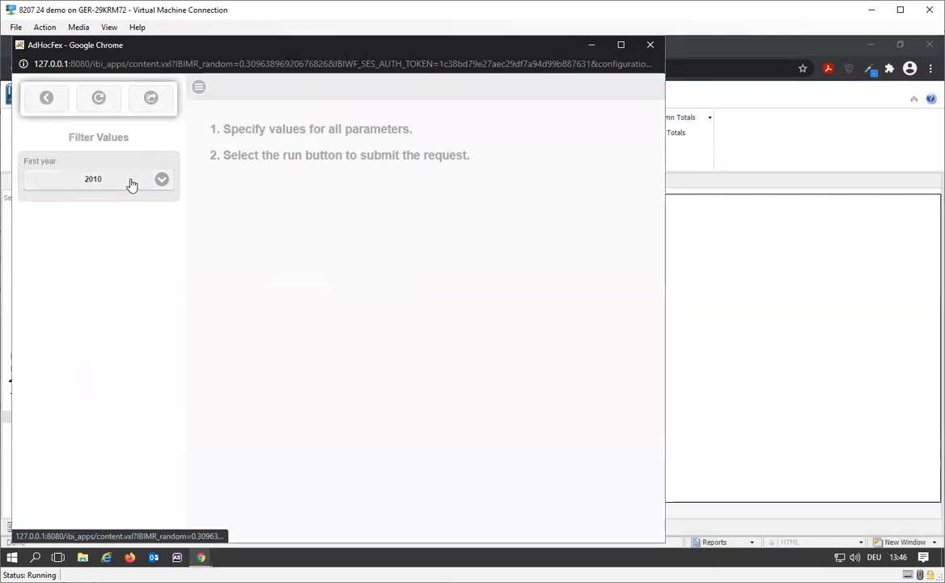
click(132, 185)
scroll(371, 384, down, 2)
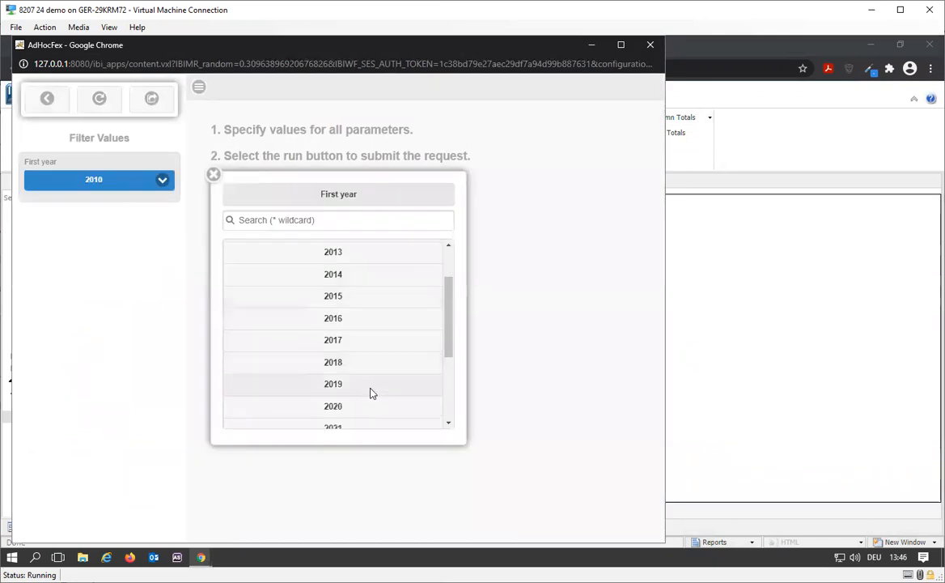
click(371, 393)
click(152, 111)
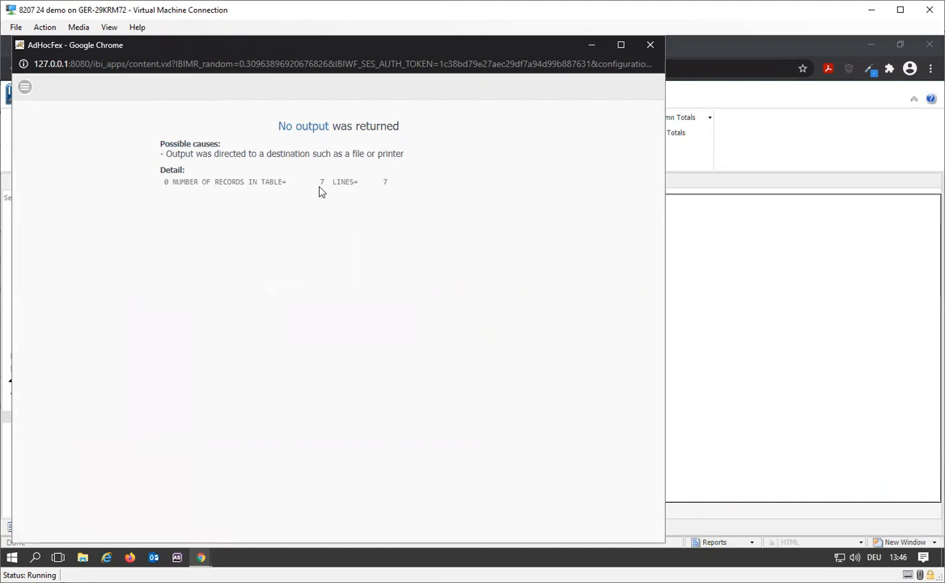
click(649, 44)
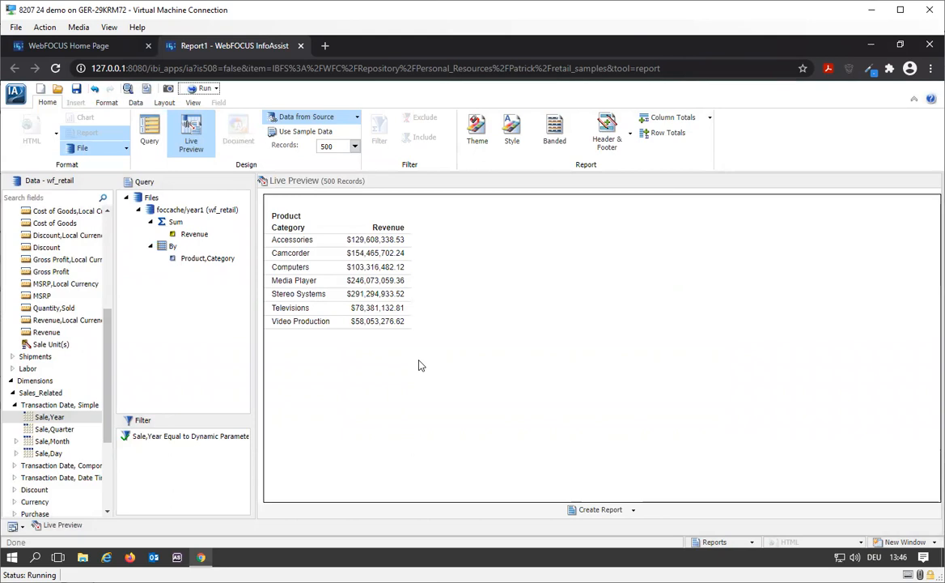
- Add wf_retail from the retail_samples folder as another data source for a new report
click(135, 103)
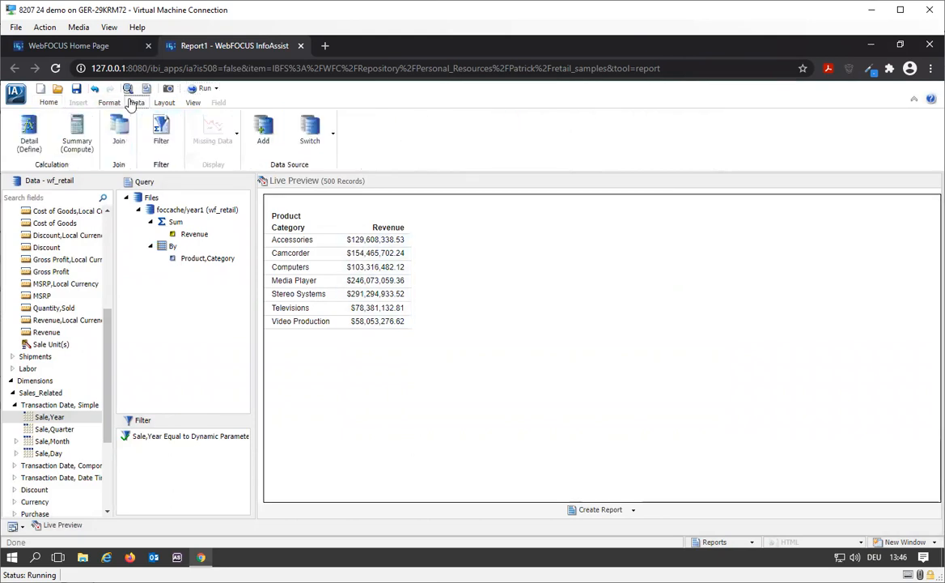
click(269, 136)
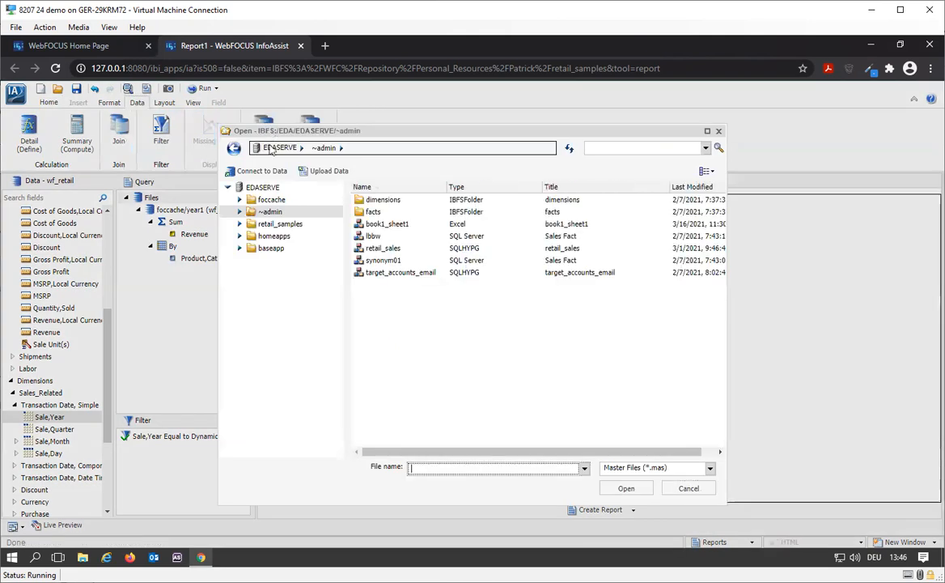
click(275, 234)
click(280, 224)
double_click(386, 304)
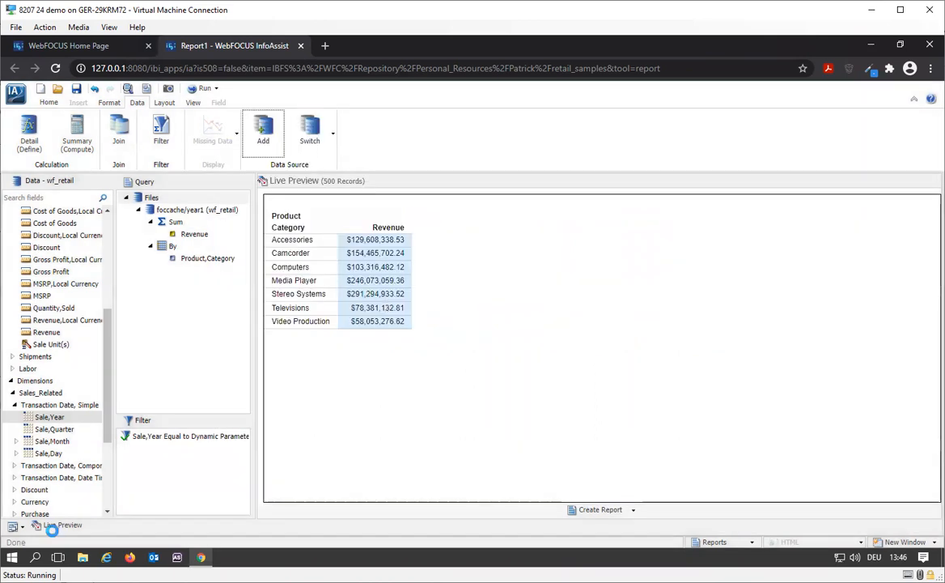
- Add Product,Category as the sort field and Revenue as the summed measure of the second wf_retail query
click(12, 442)
click(14, 453)
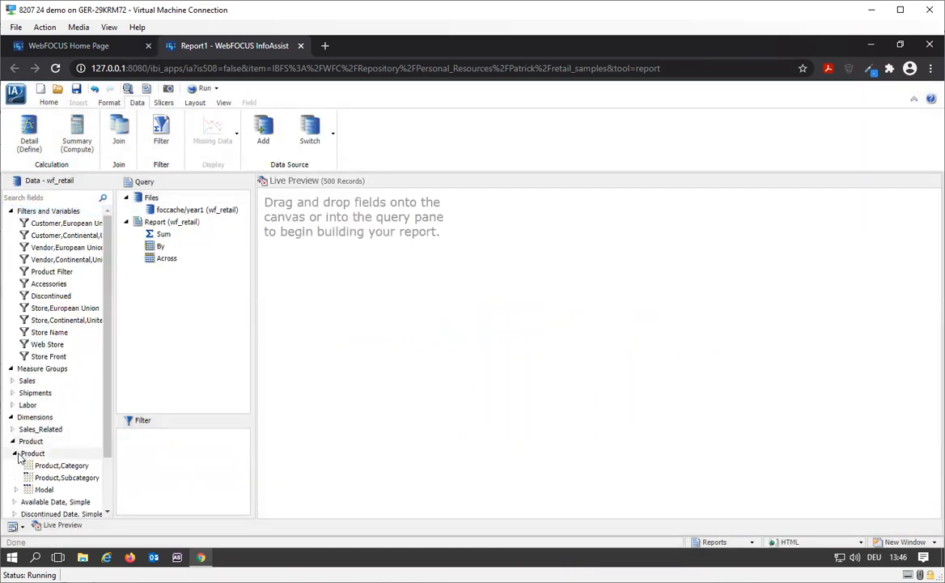
double_click(61, 465)
click(12, 381)
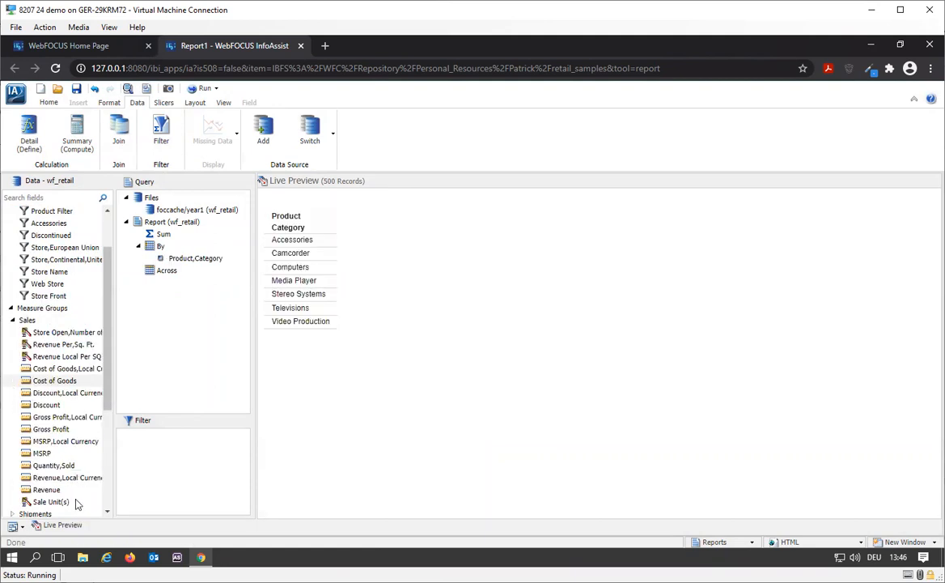
double_click(47, 489)
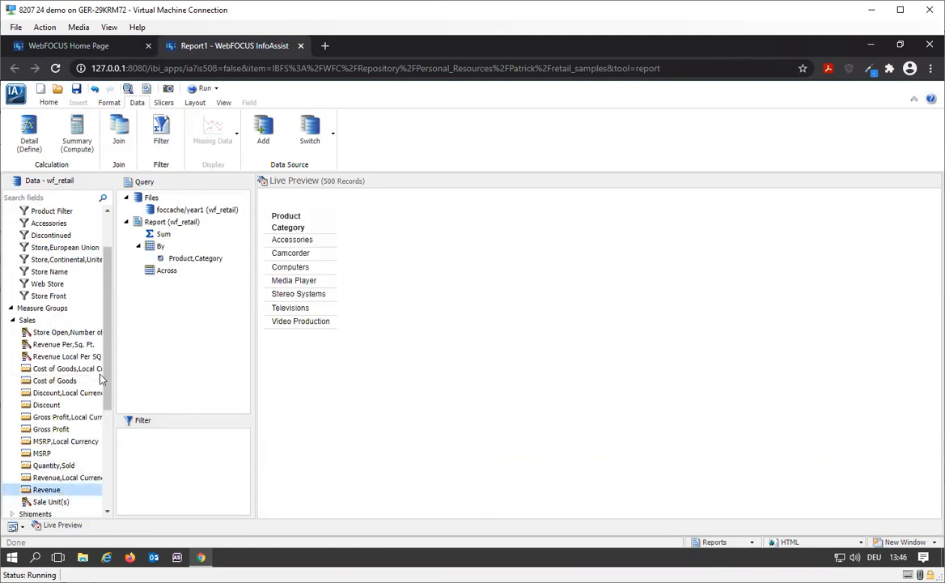
- Expand the Sales_Related dimension down to the fields of Transaction Date, Simple
scroll(102, 388, down, 5)
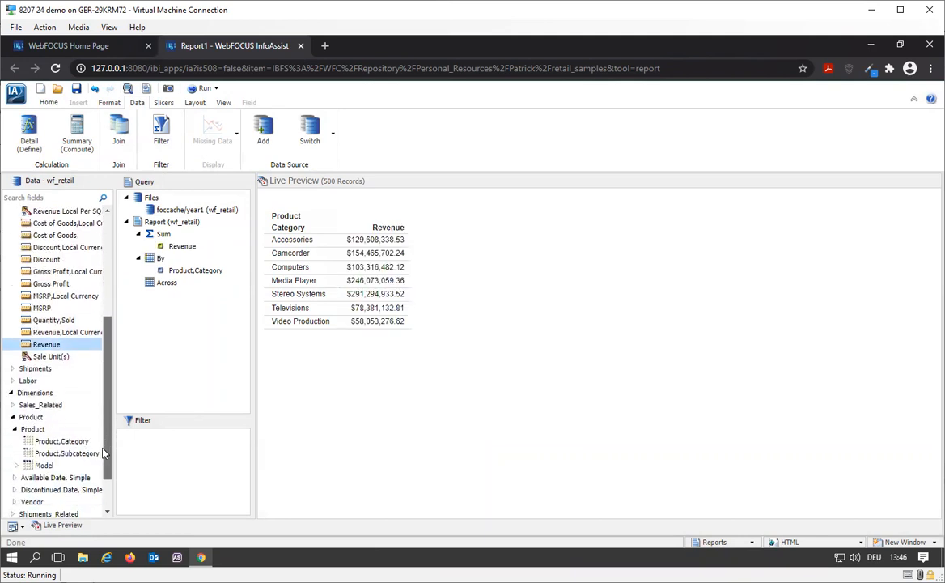
click(11, 392)
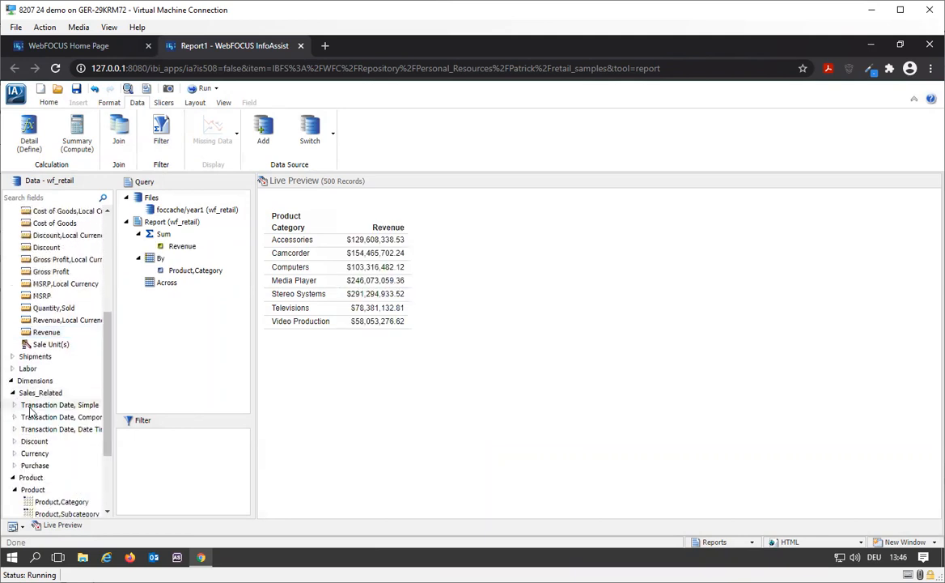
click(14, 405)
click(50, 417)
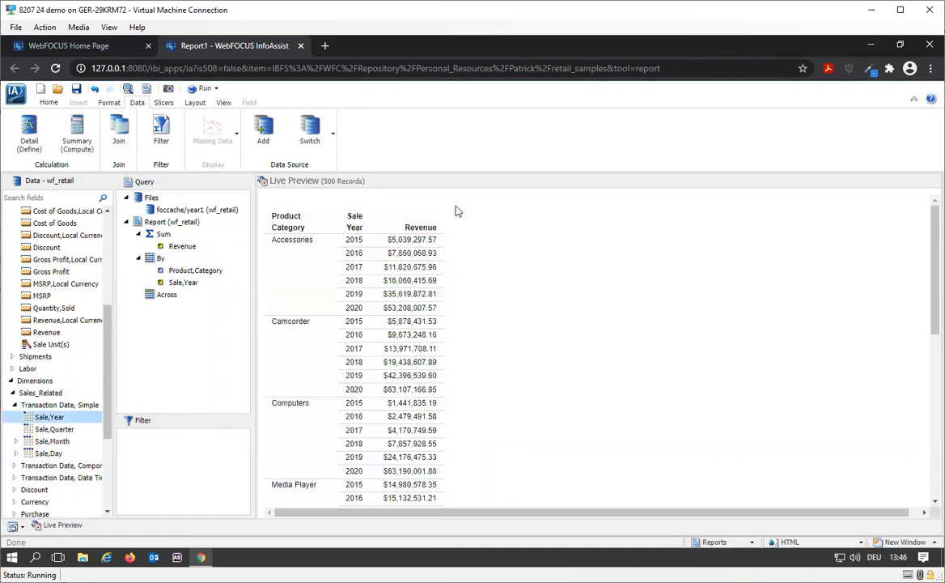
right_click(358, 246)
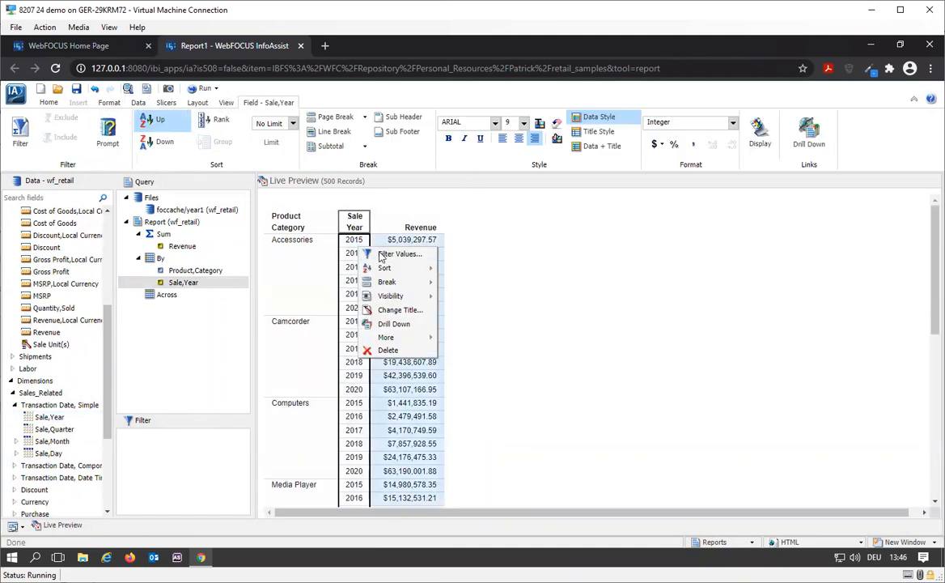
click(388, 349)
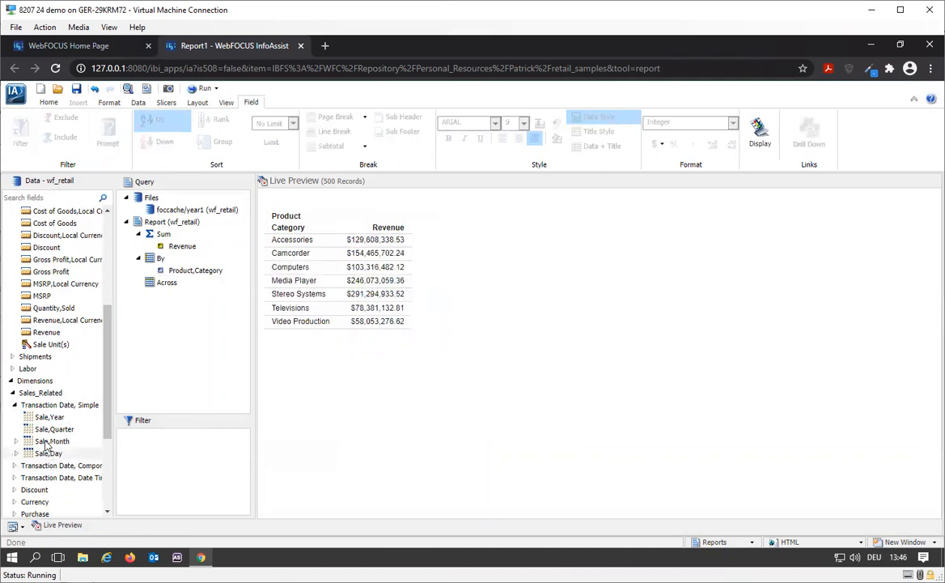
- Create a filter condition where Sale,Year is equal to a parameter of the Dynamic kind
drag(47, 417, 154, 473)
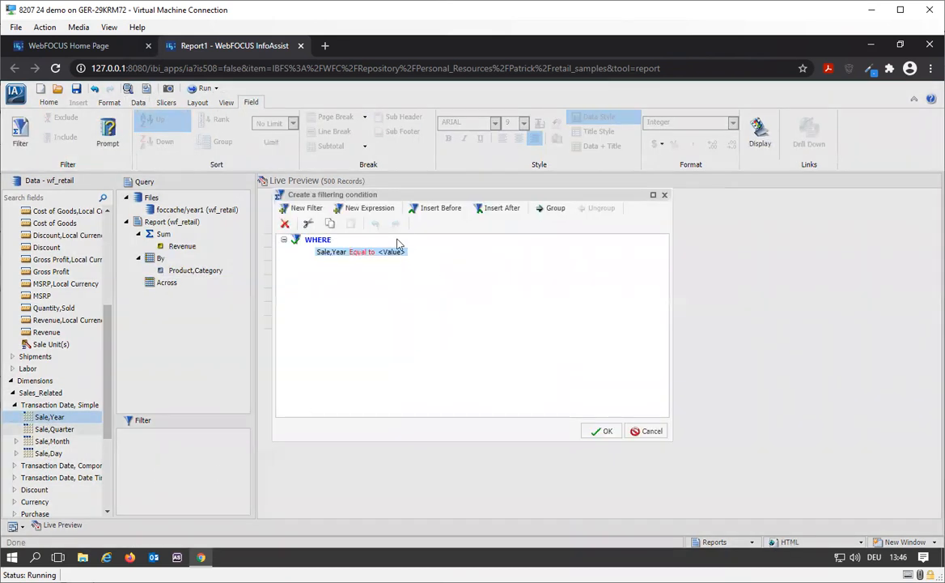
click(395, 256)
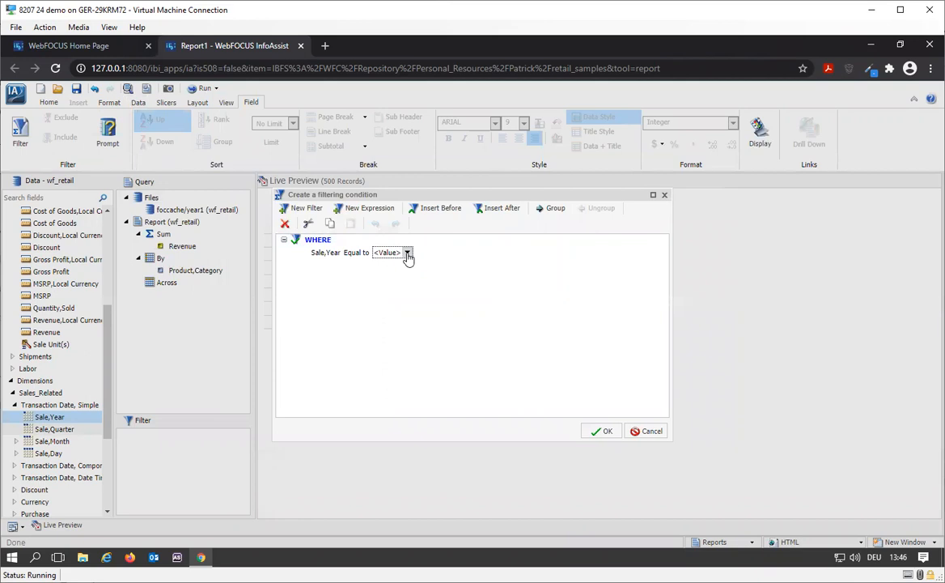
click(408, 253)
click(428, 268)
click(432, 290)
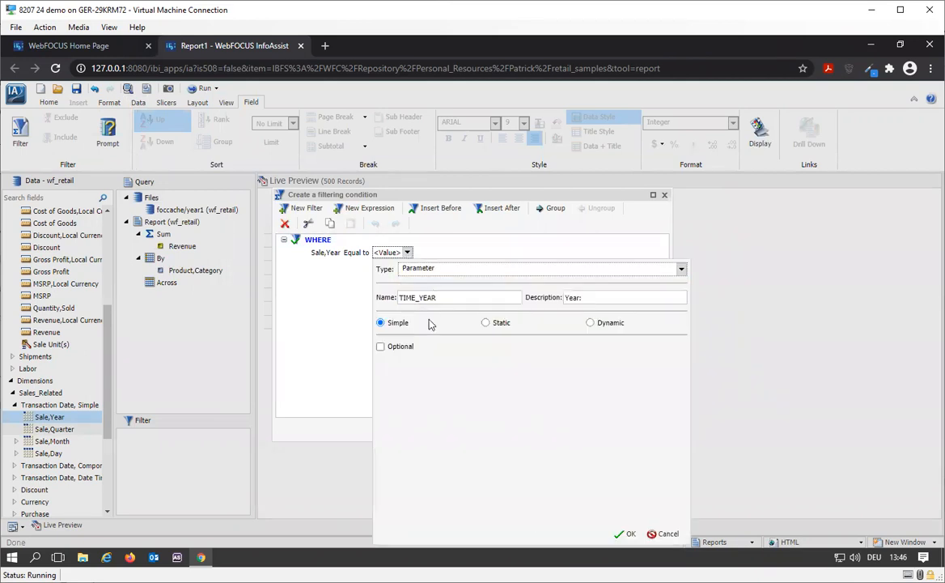
click(603, 324)
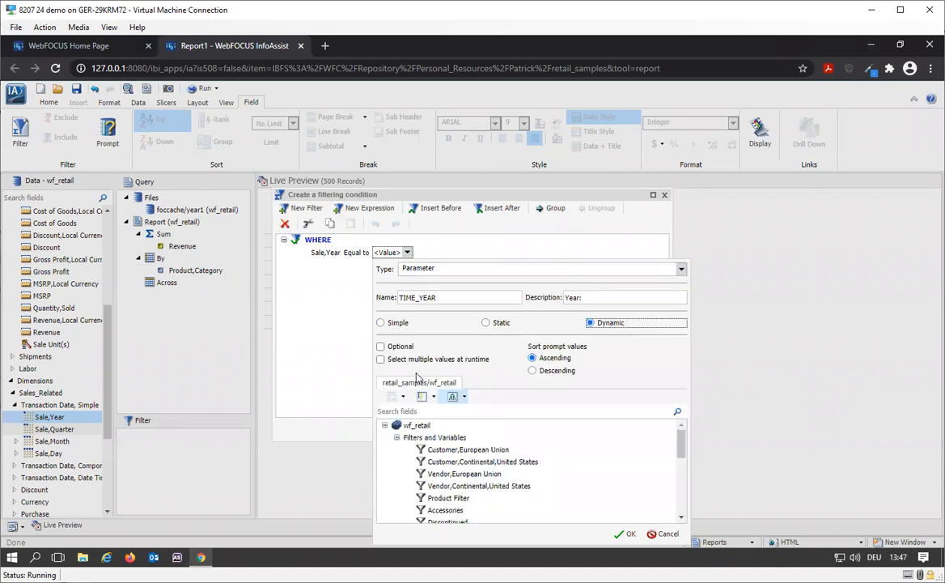
- Name the filter parameter YEAR2 with the description "Second year" and accept the filter condition
double_click(446, 298)
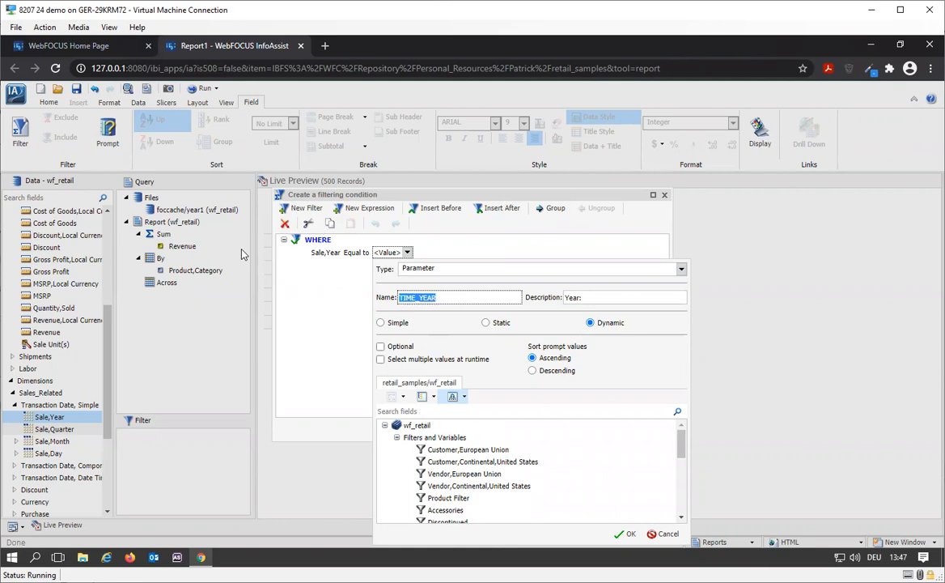
text(YW)
text(AR2)
key(Tab)
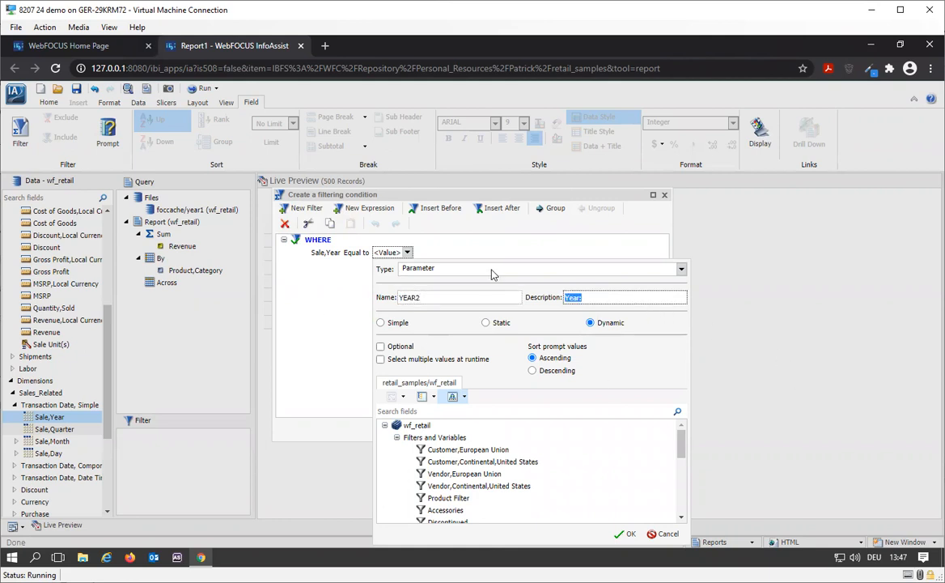
text(Second y)
click(629, 535)
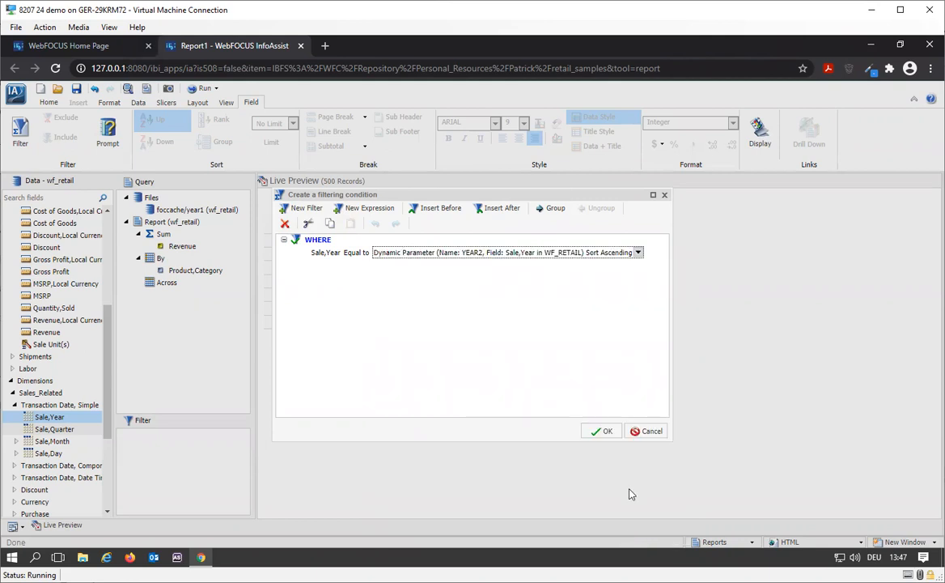
click(603, 431)
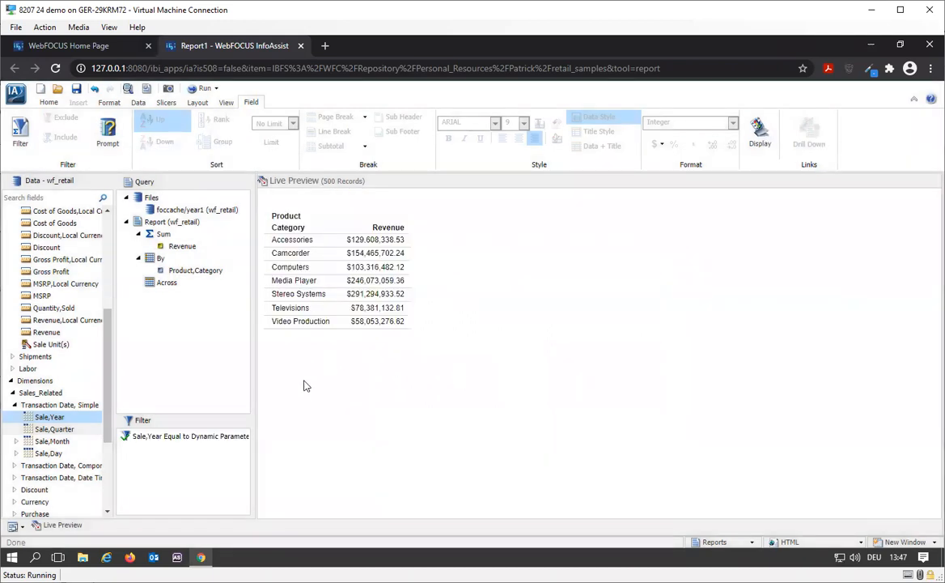
- Direct the second query's output to a binary (*.ftm) file named year2 in the foccache folder, overwriting the existing one
click(47, 102)
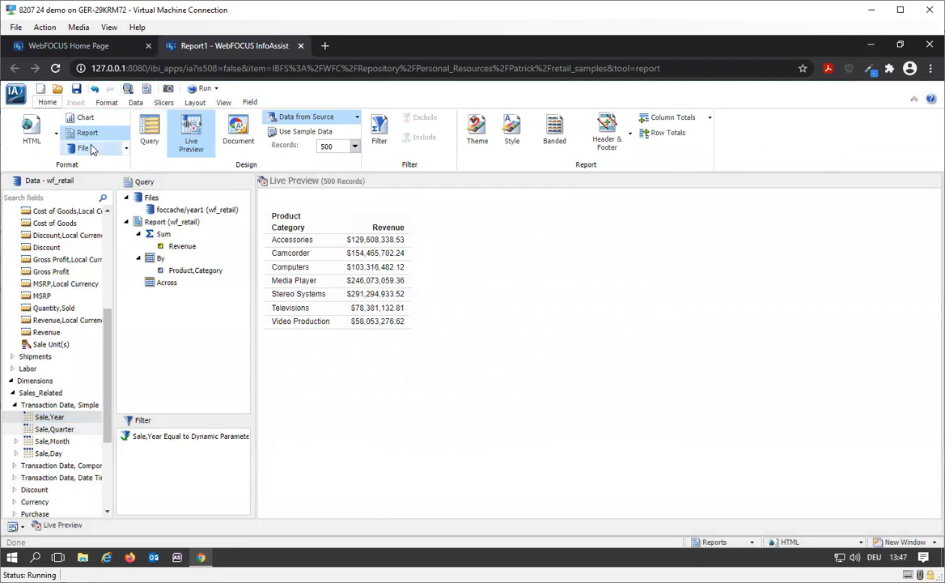
click(83, 148)
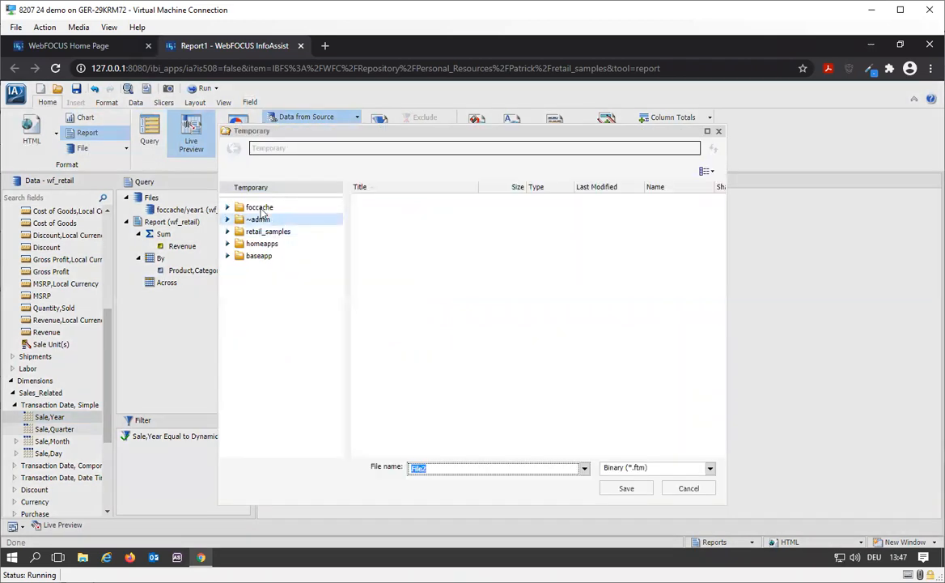
click(259, 207)
click(429, 473)
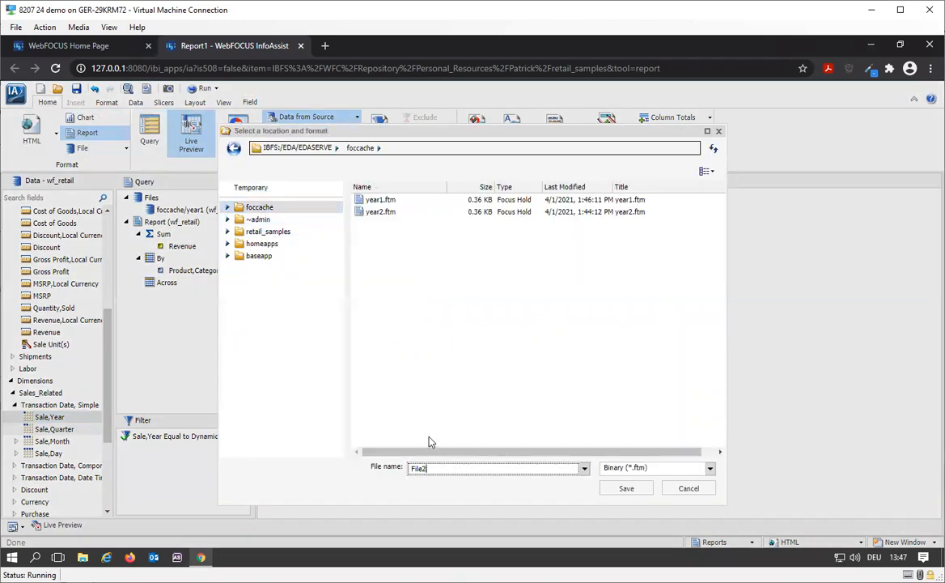
key(BackSpace)
key(BackSpace)
key(BackSpace)
key(BackSpace)
key(BackSpace)
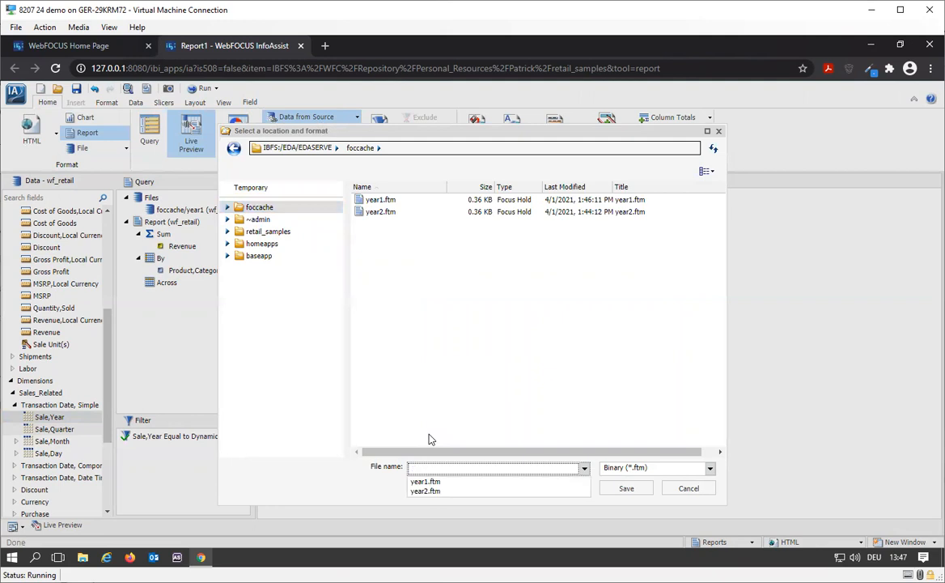
text(year2)
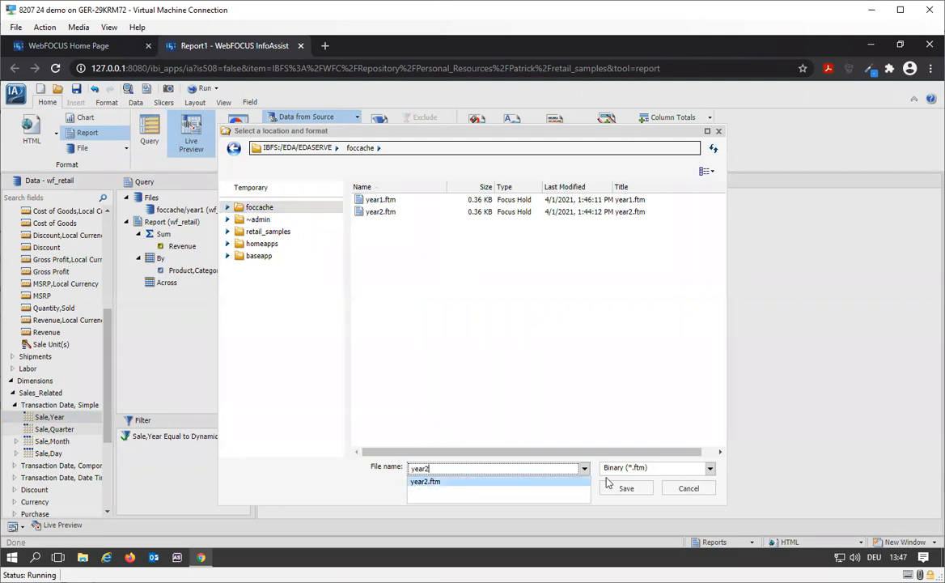
click(617, 488)
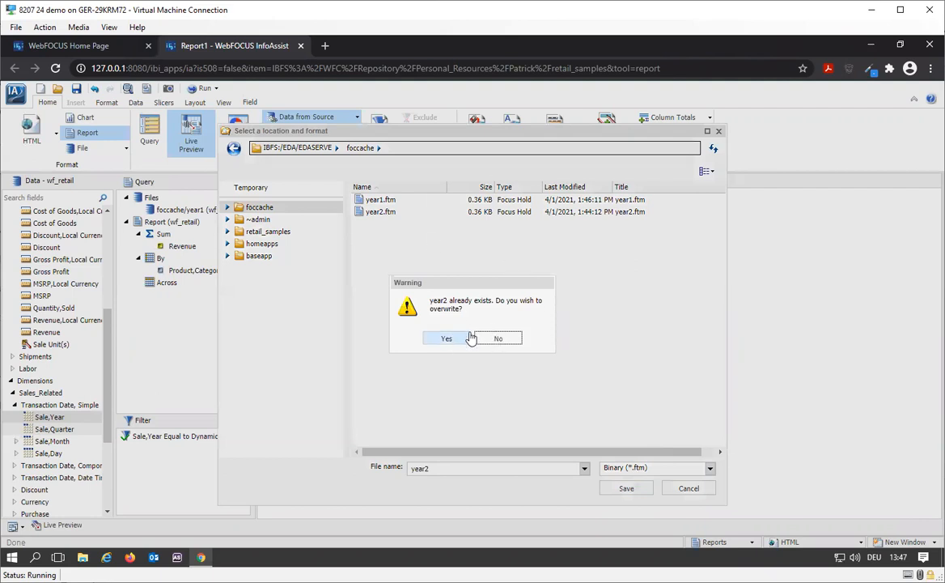
click(449, 339)
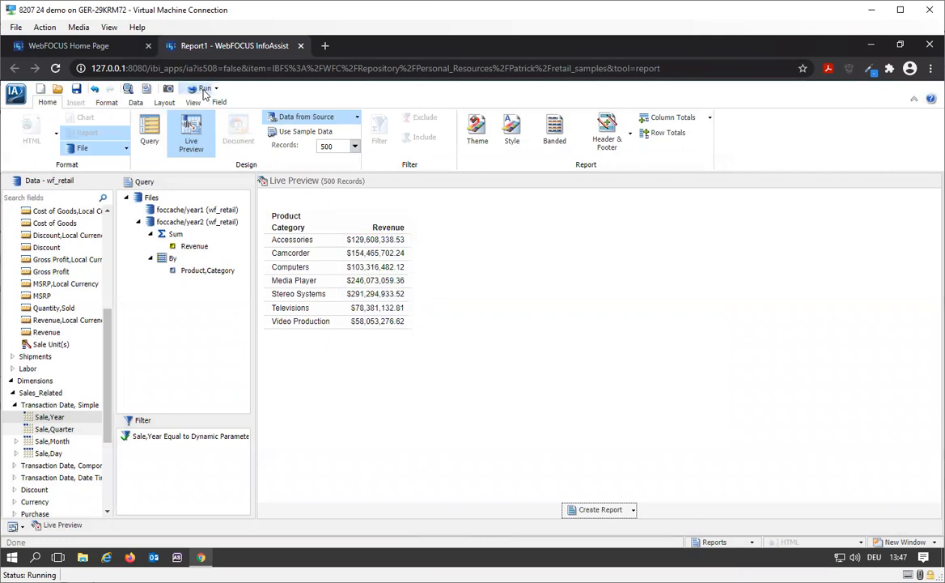
- Run both file queries with First year 2019 and Second year 2020, check the record details, and close the output window
click(203, 89)
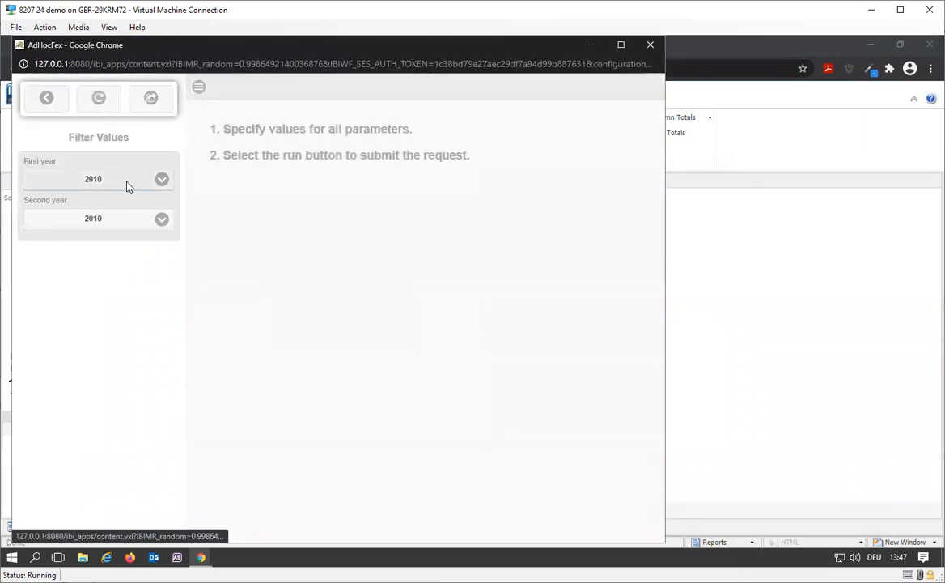
click(126, 186)
scroll(291, 344, down, 5)
scroll(344, 340, up, 2)
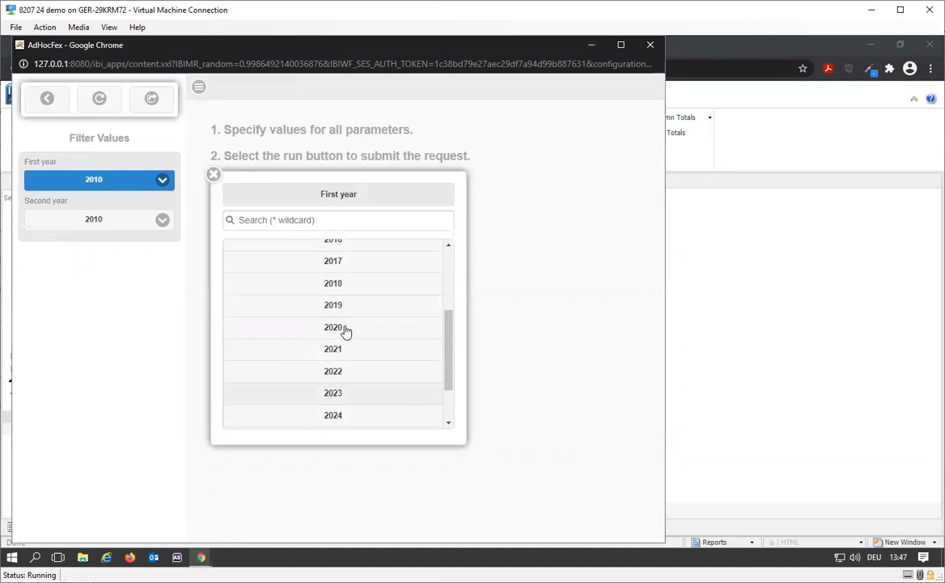
click(342, 308)
click(122, 223)
scroll(406, 372, down, 2)
click(352, 404)
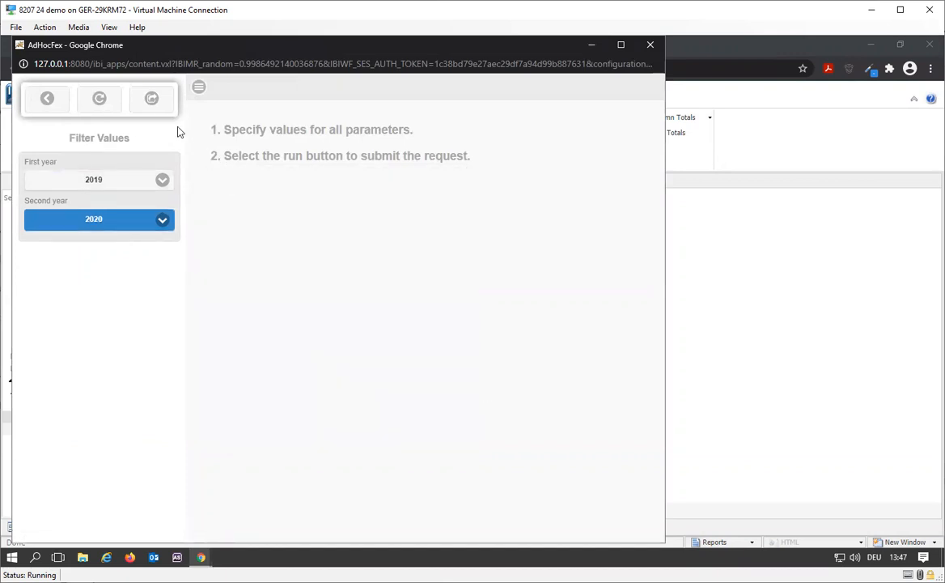
click(152, 100)
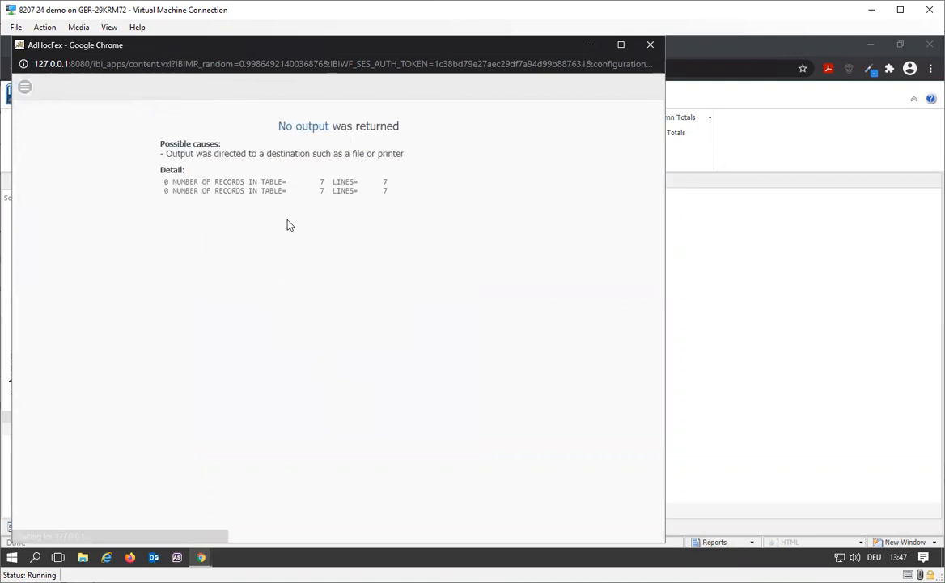
drag(301, 185, 396, 196)
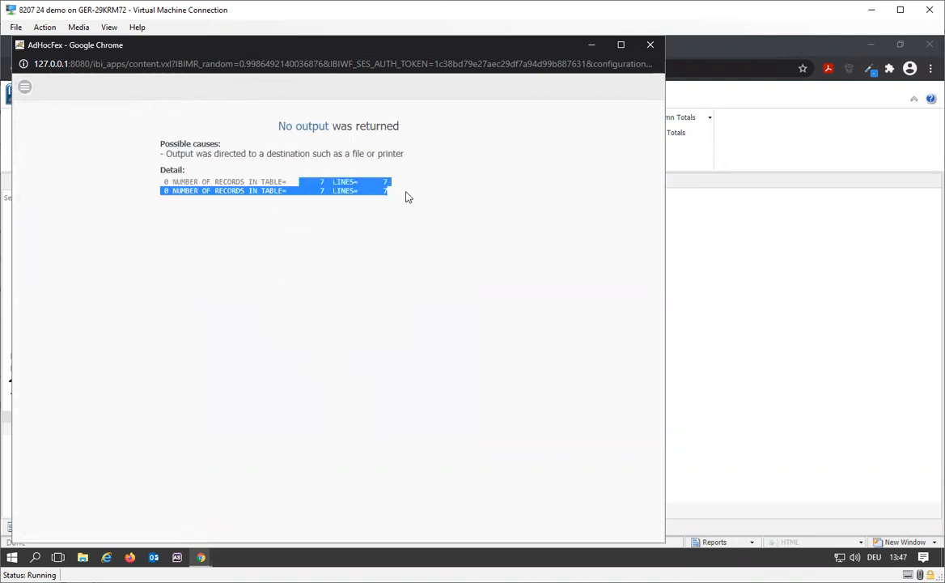
click(650, 44)
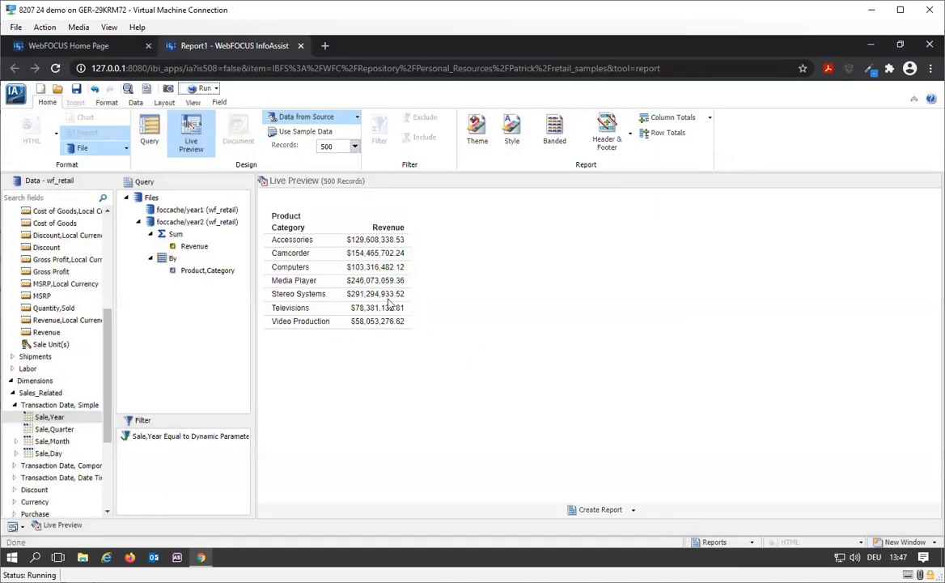
- Create a report based on the year2 file and join foccache/year2 to foccache/year1 on the product category
click(601, 511)
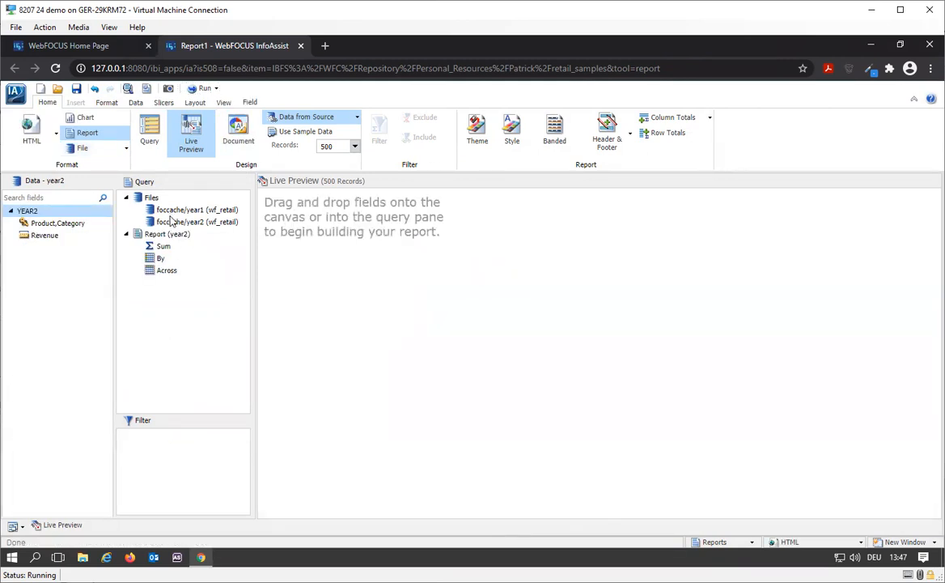
click(137, 102)
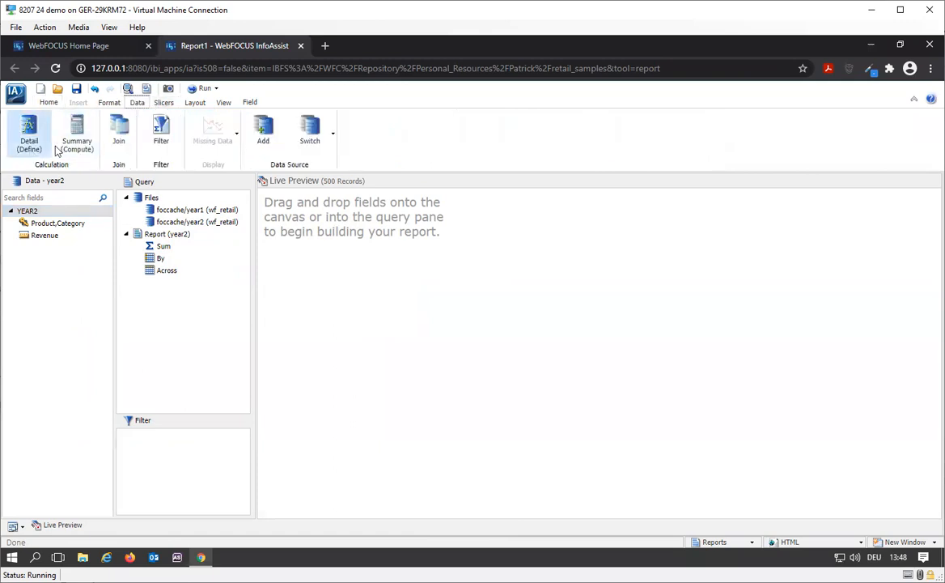
click(117, 127)
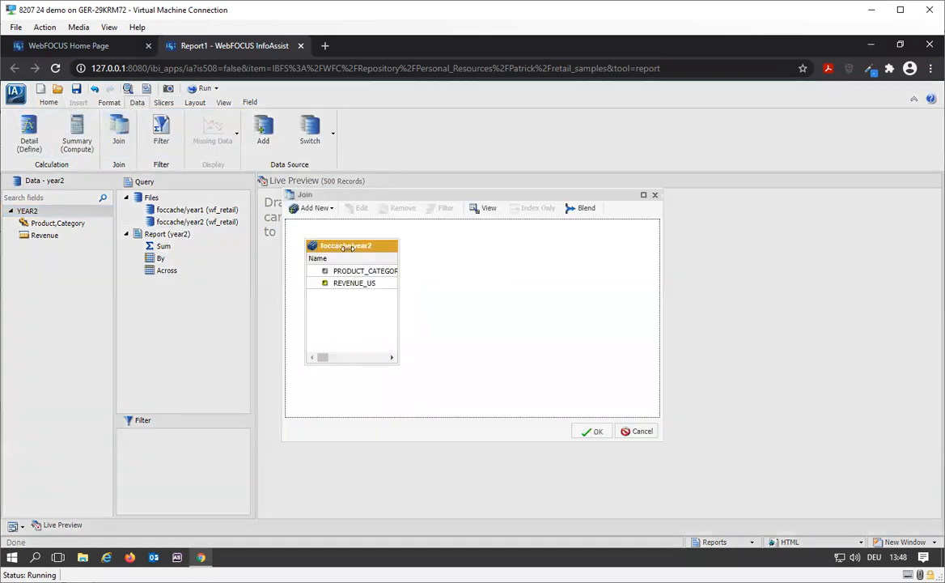
click(318, 208)
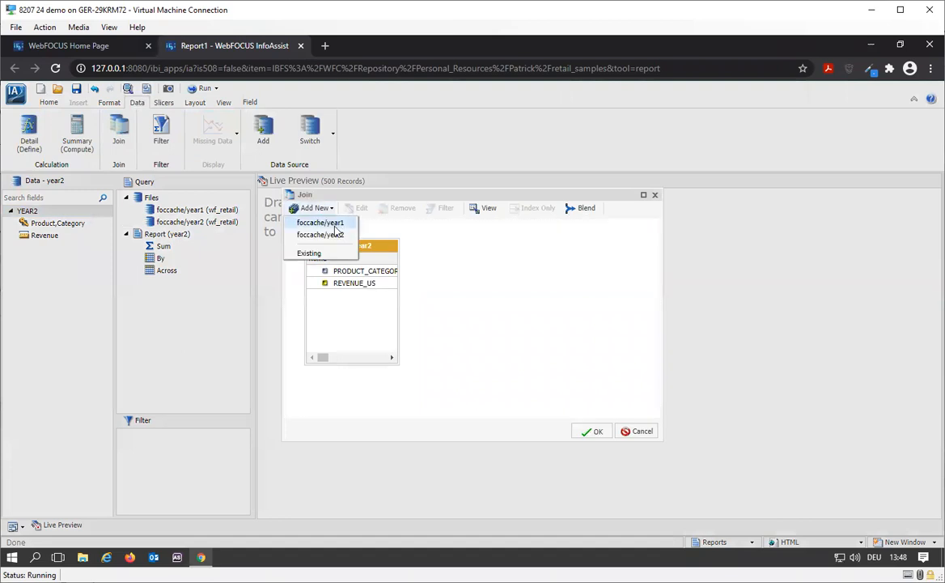
click(334, 224)
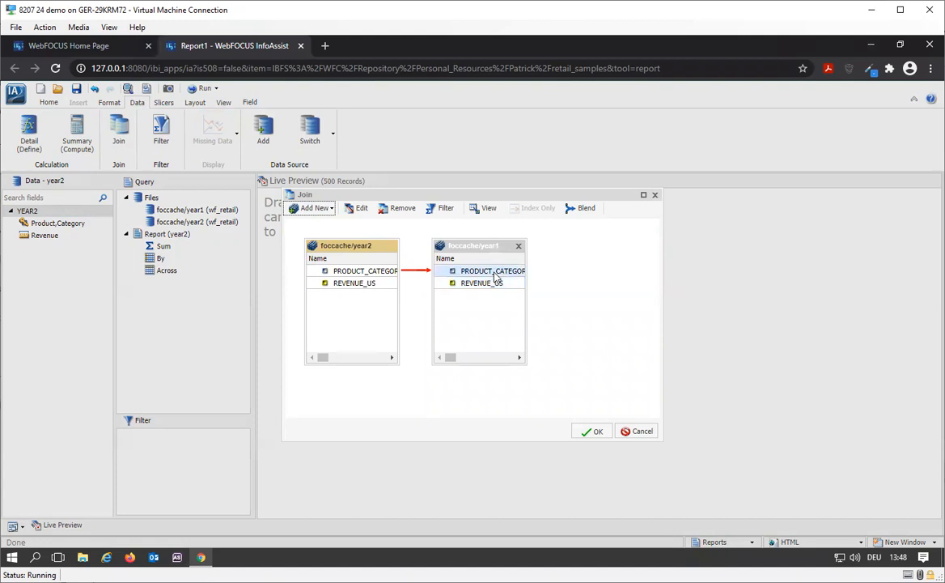
click(596, 431)
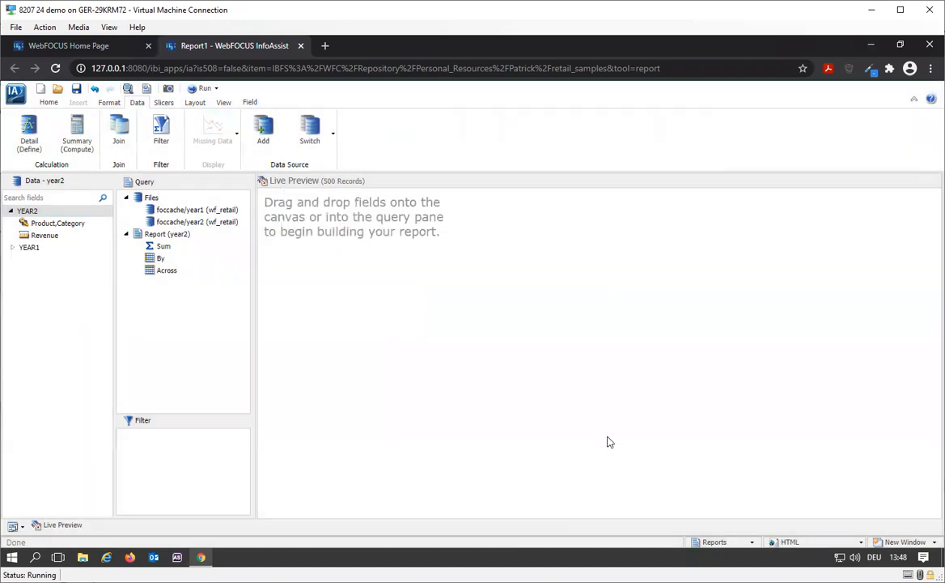
- Sort the report by Product,Category from YEAR2 and sum Revenue from YEAR1, followed by Revenue from YEAR2
click(13, 247)
drag(38, 229, 164, 258)
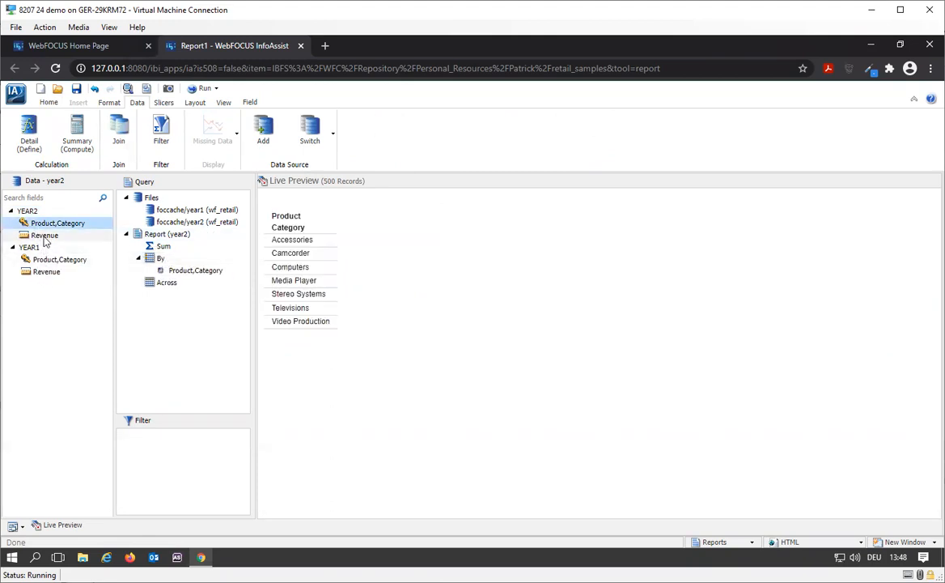
drag(47, 272, 170, 256)
drag(44, 234, 184, 272)
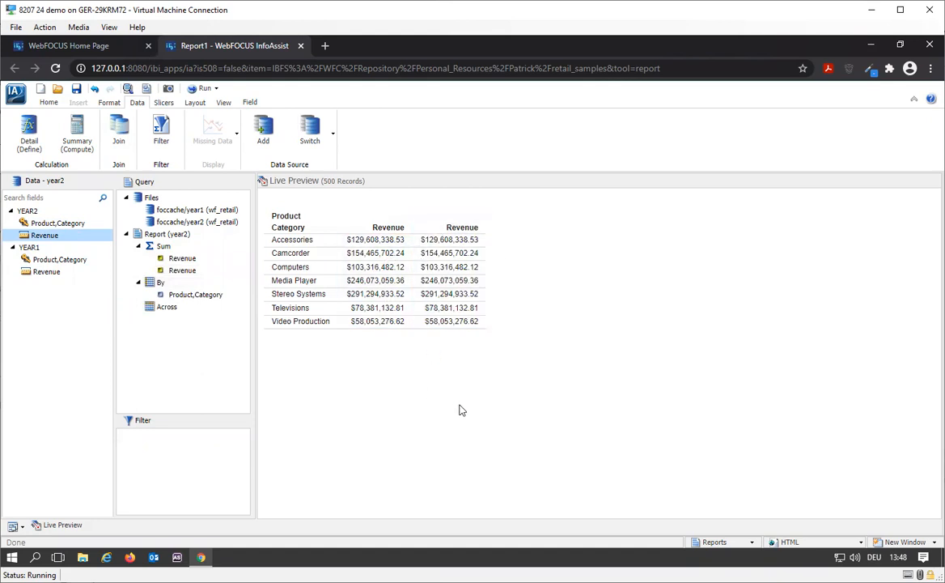
- Run the report with First year 2018 and Second year 2019, check both revenue columns, and close the output window
click(201, 89)
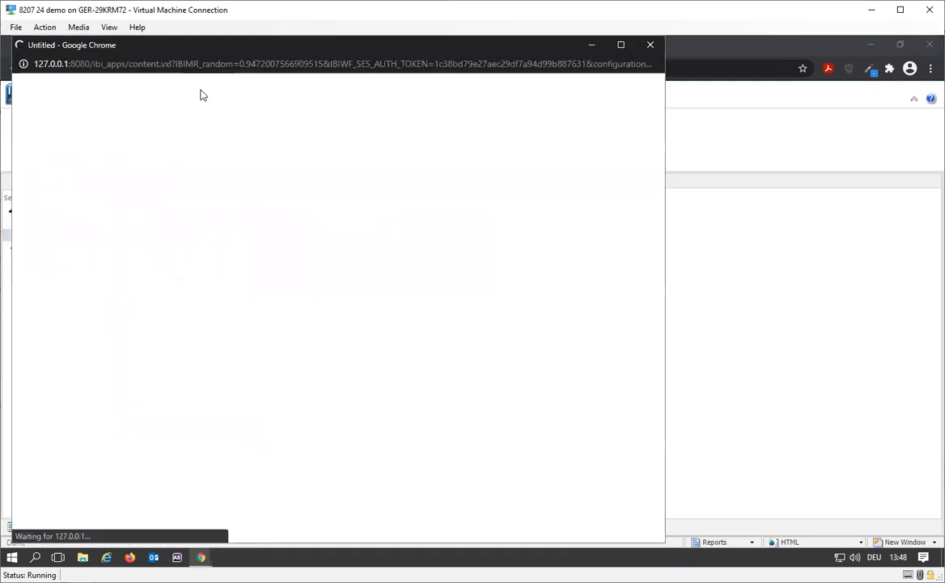
click(139, 188)
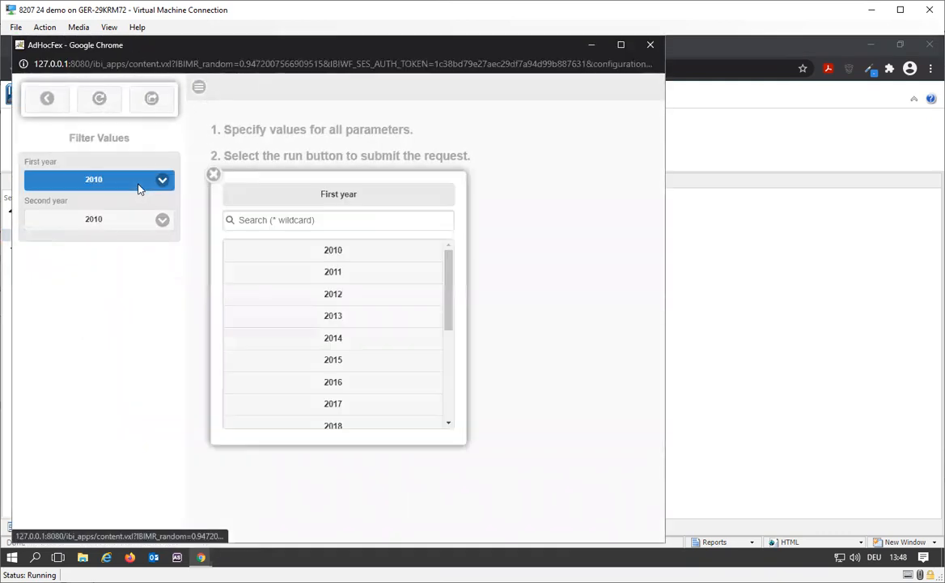
scroll(383, 378, down, 1)
click(360, 369)
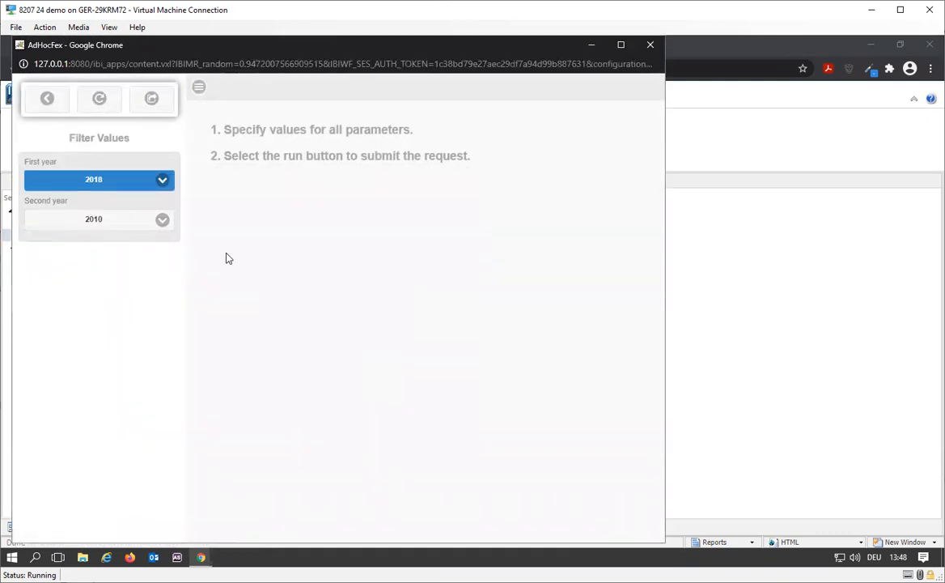
click(150, 223)
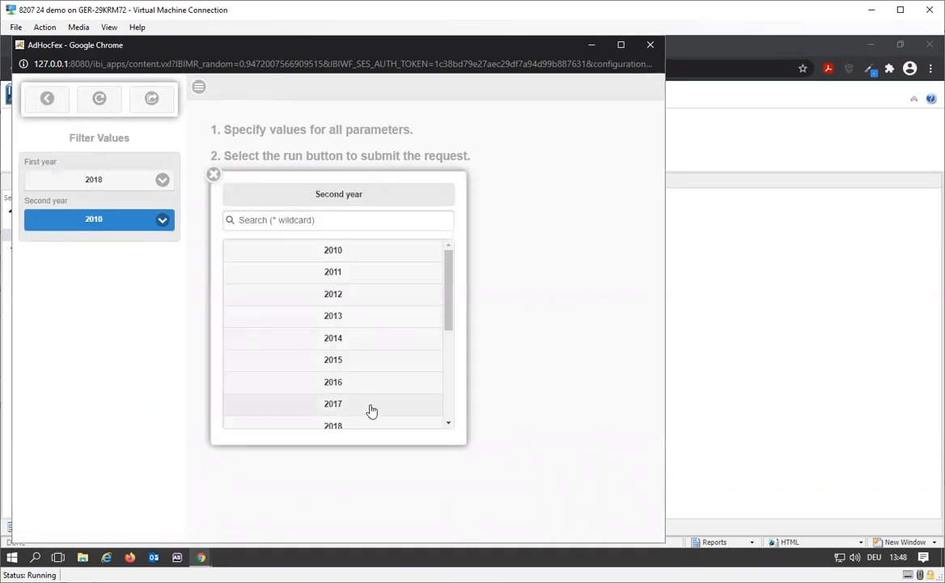
scroll(372, 410, down, 1)
click(352, 383)
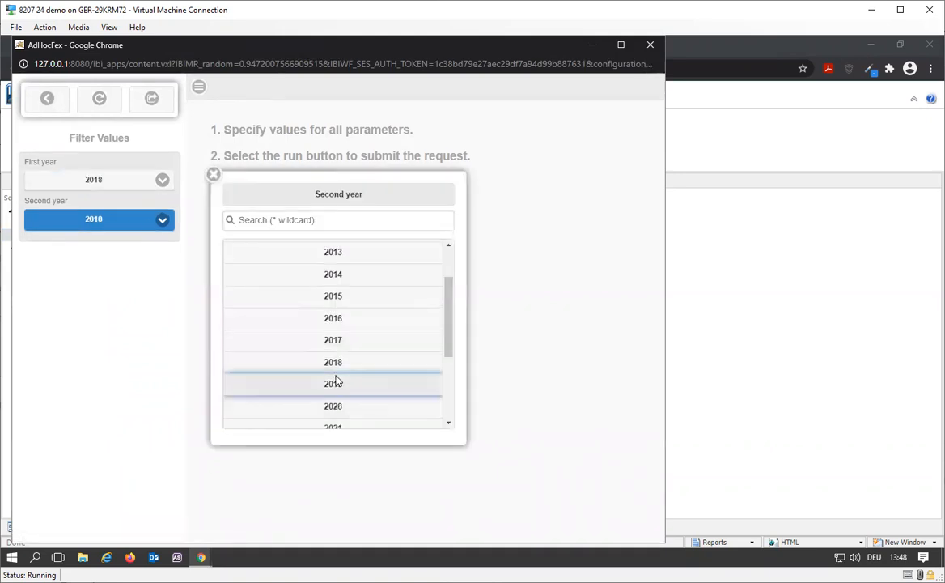
click(150, 101)
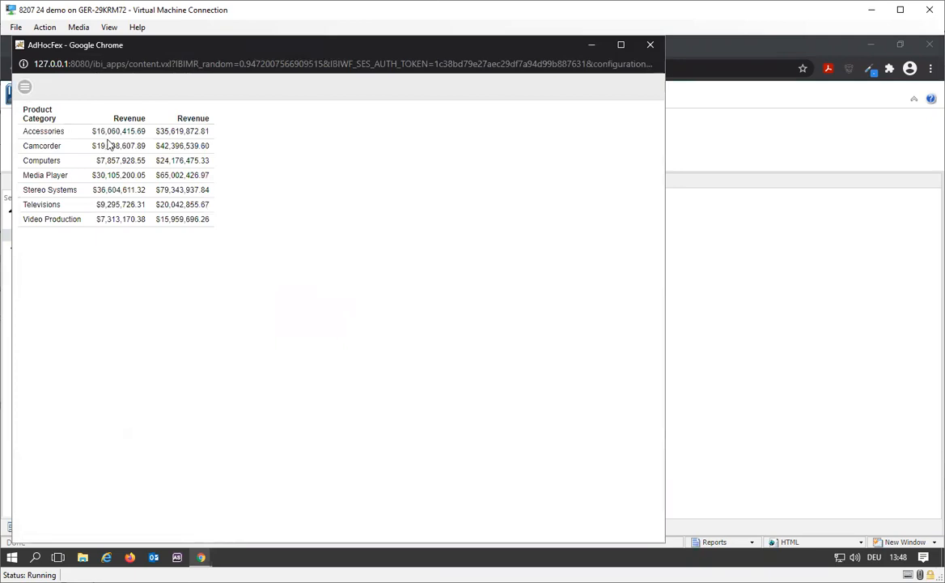
drag(98, 137, 207, 215)
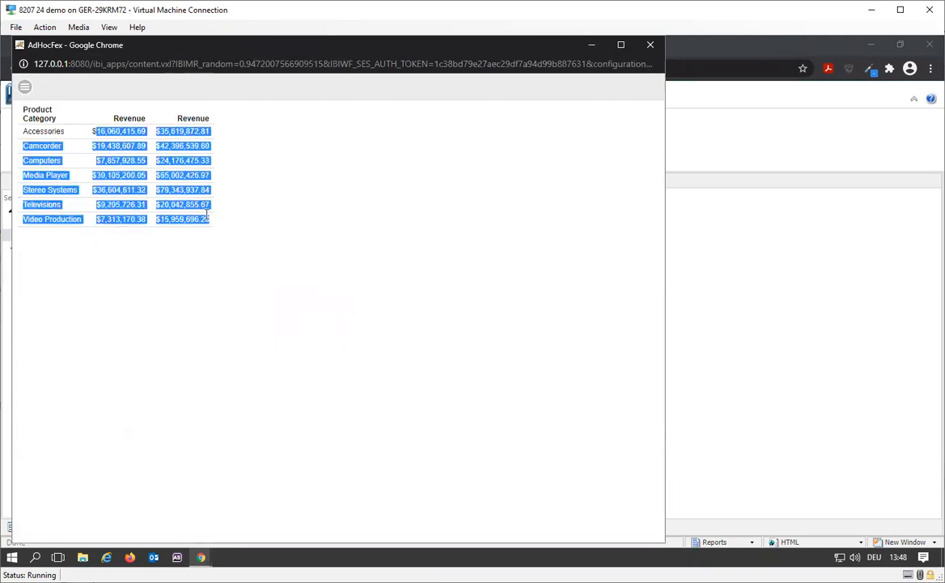
click(651, 45)
click(525, 296)
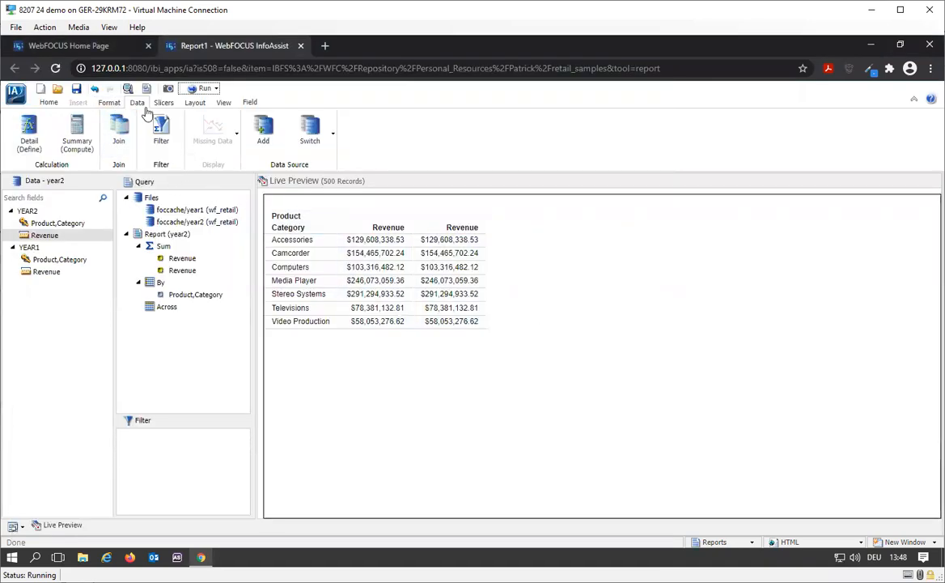
- Add a summary compute field named Change that subtracts the YEAR1 Revenue from the YEAR2 Revenue
click(74, 141)
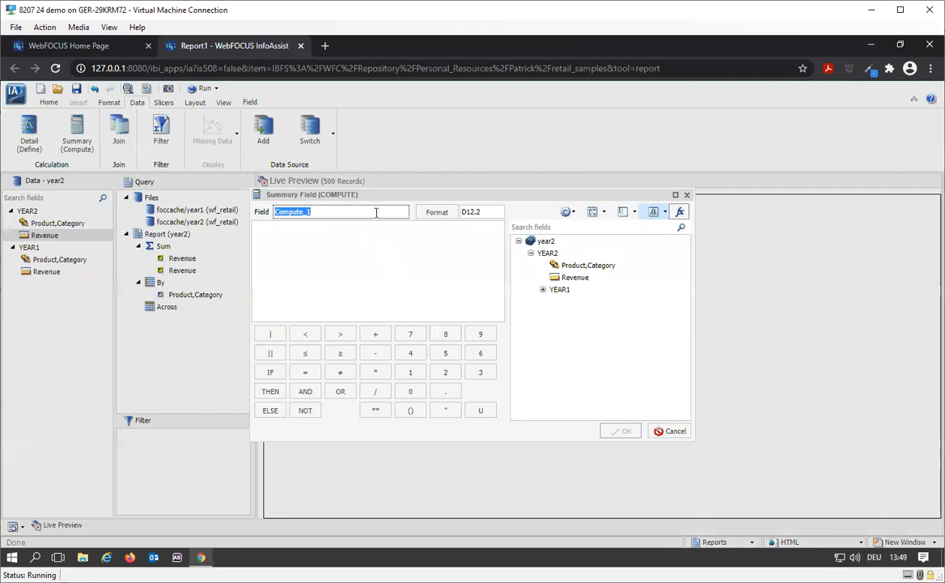
drag(385, 195, 631, 259)
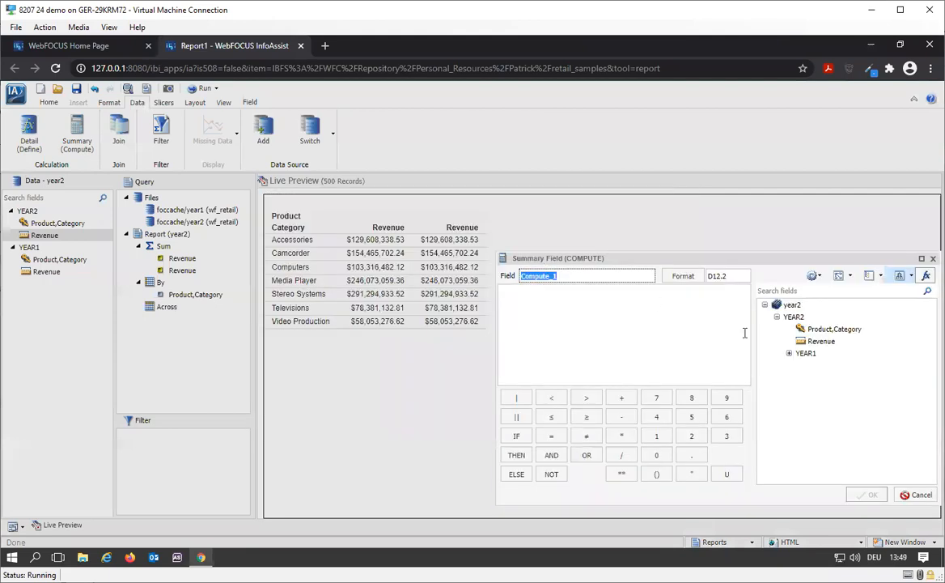
click(790, 354)
click(835, 342)
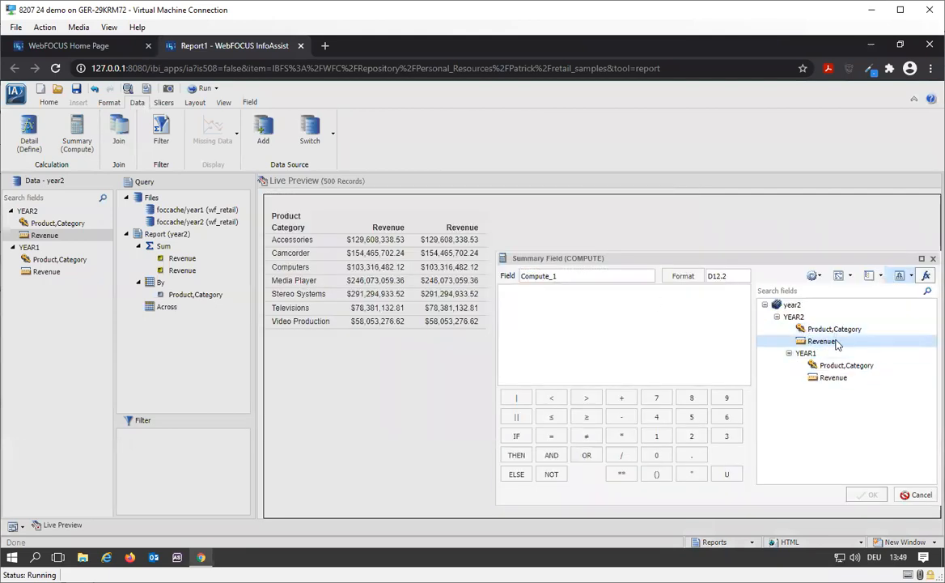
click(566, 316)
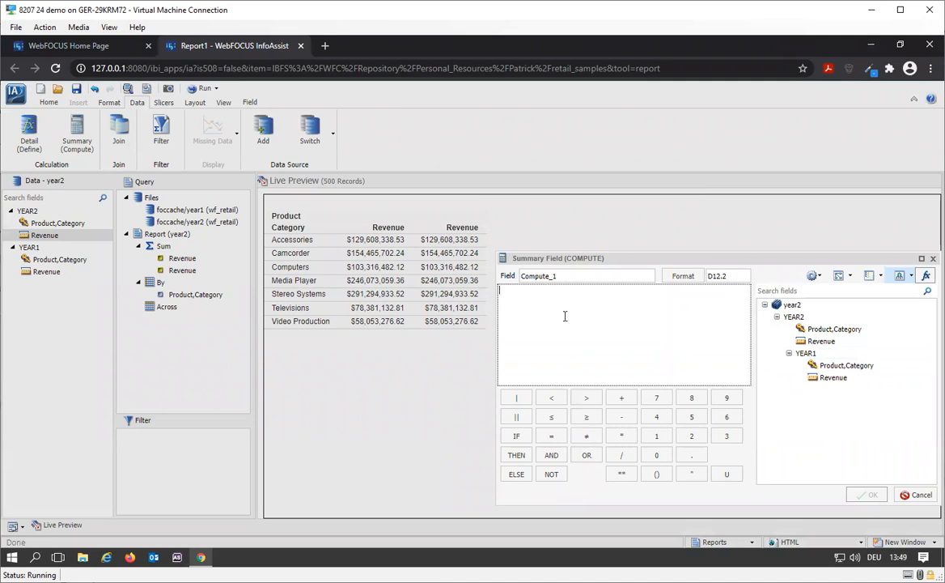
double_click(835, 343)
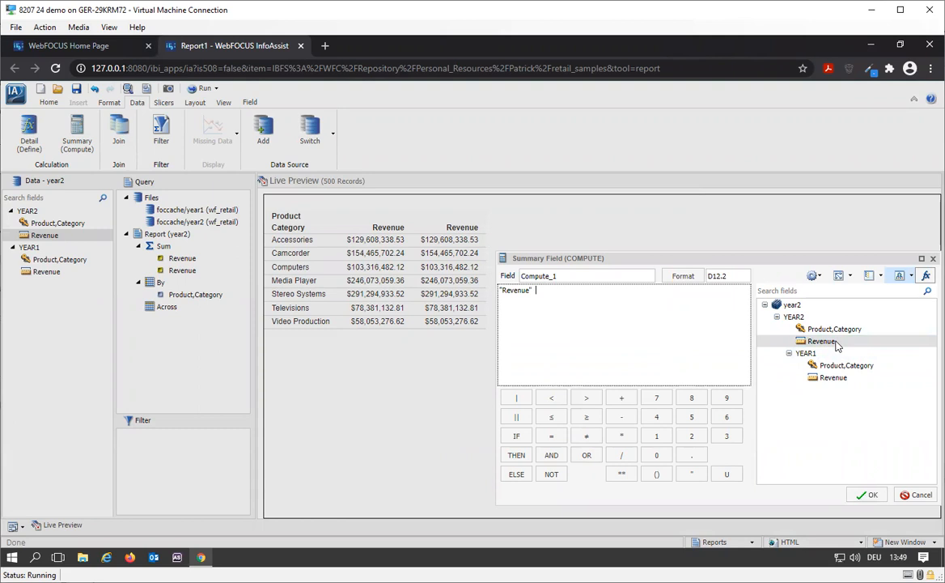
double_click(831, 378)
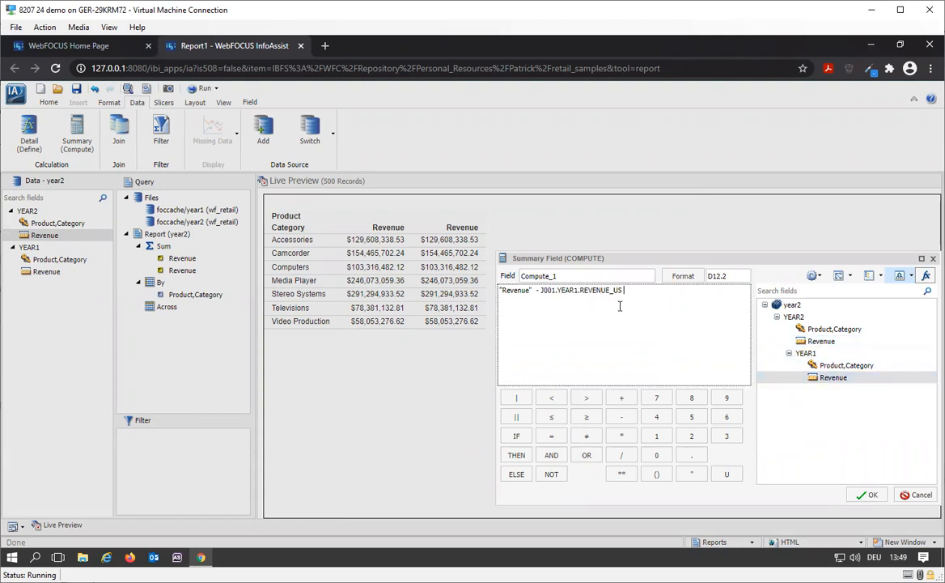
double_click(544, 276)
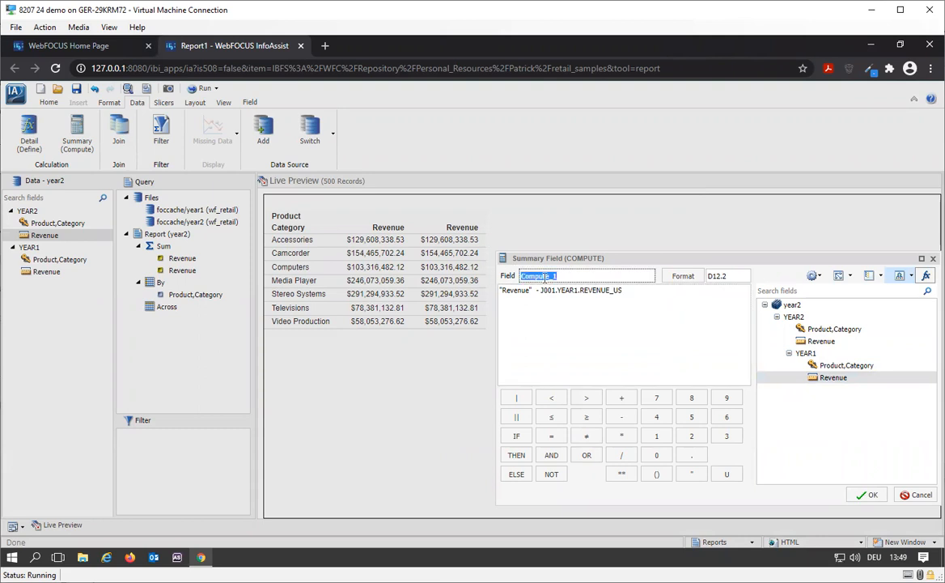
text(Cha)
click(870, 495)
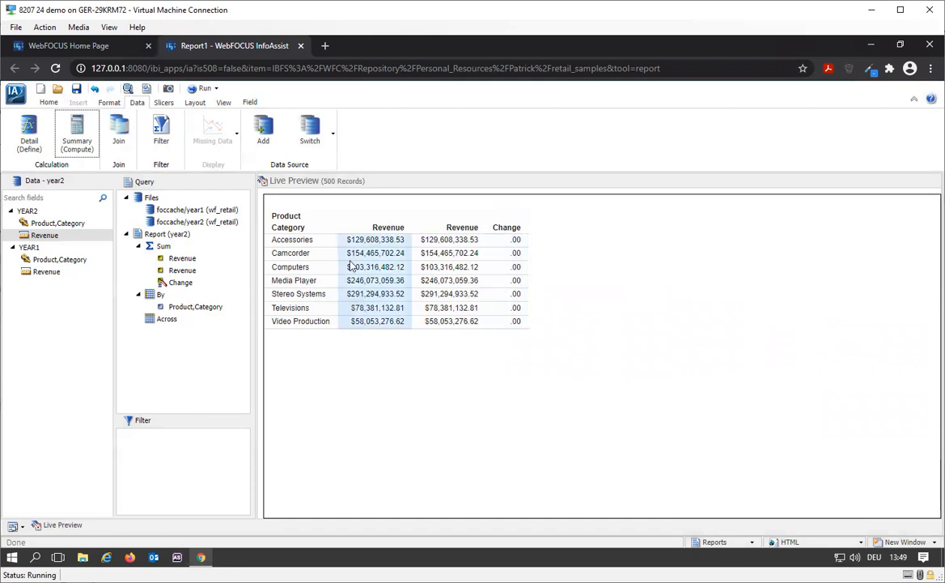
- Change the title of the first revenue column to "Revenue &YEAR1"
click(386, 241)
right_click(386, 241)
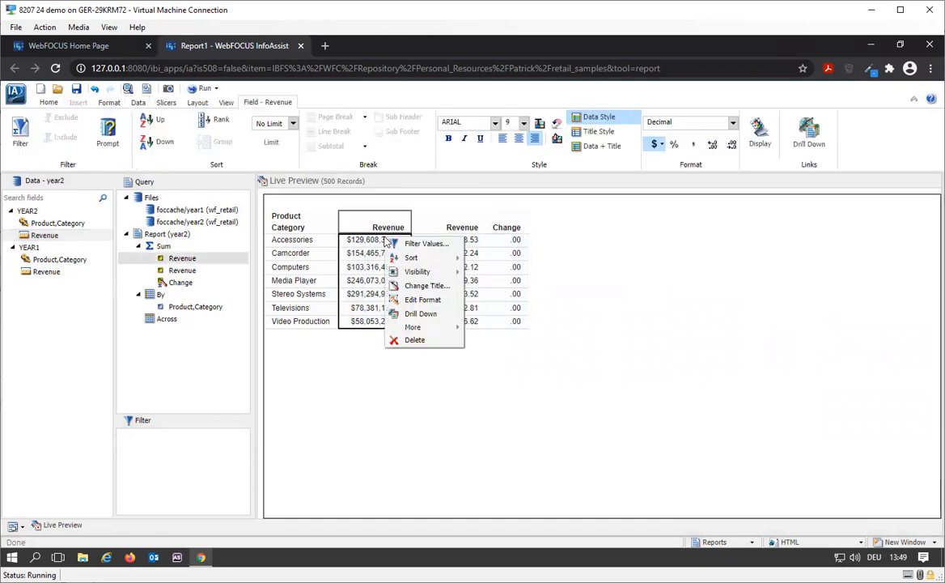
click(426, 285)
click(447, 316)
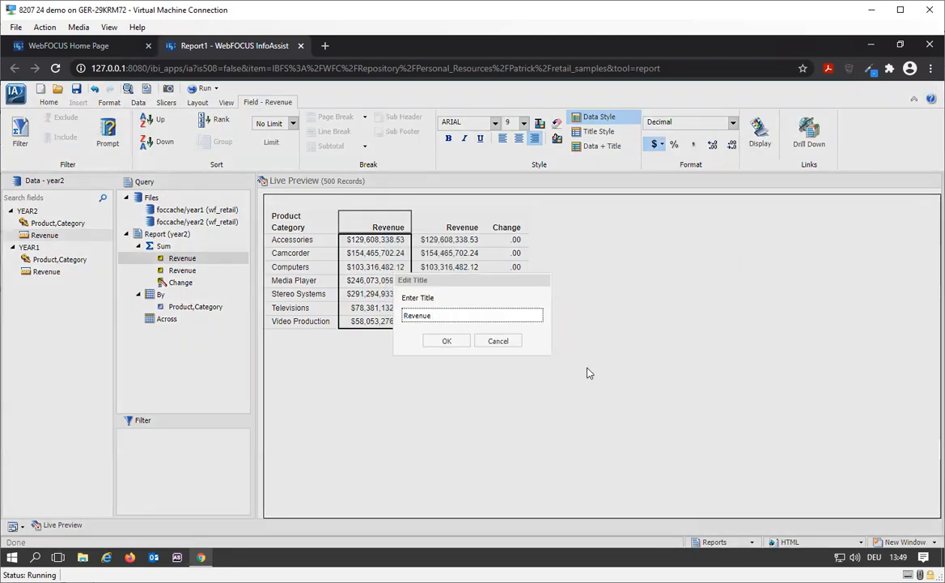
text(&YEAR1)
click(445, 346)
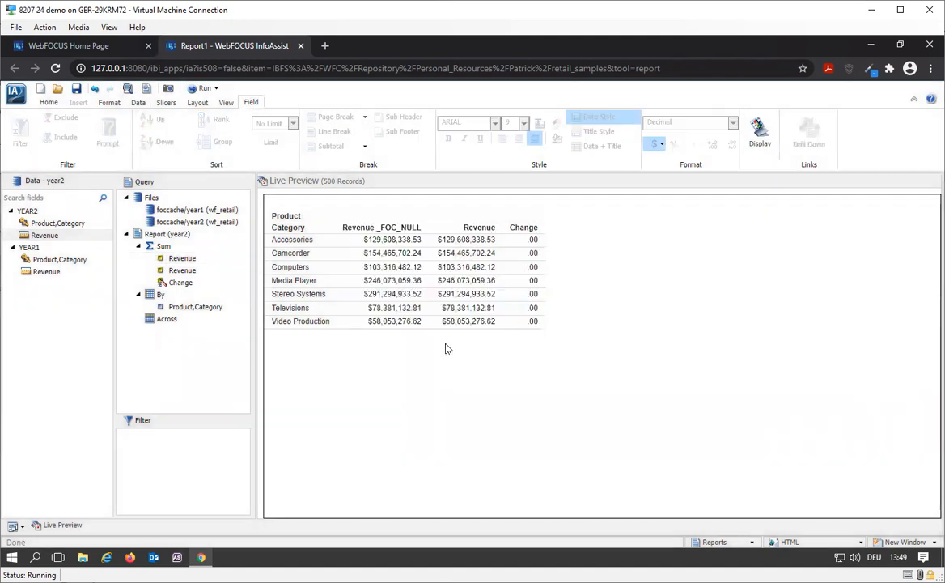
- Change the title of the second revenue column to "Revenue &YEAR2"
right_click(469, 288)
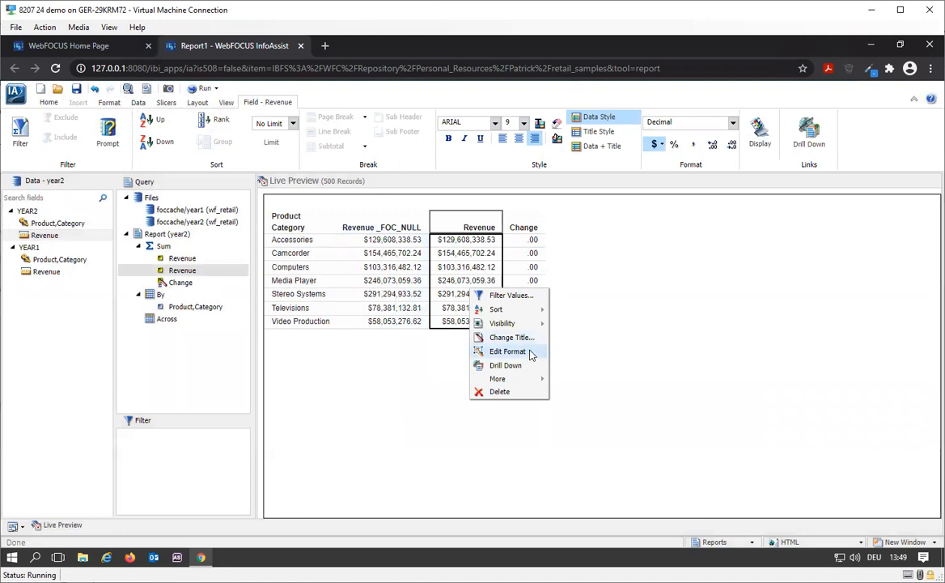
click(491, 338)
click(471, 315)
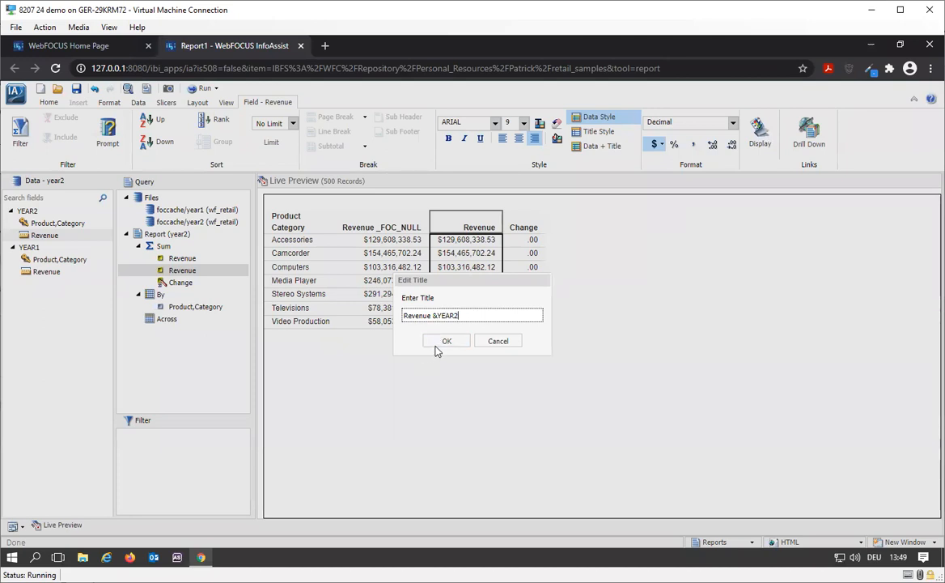
click(444, 341)
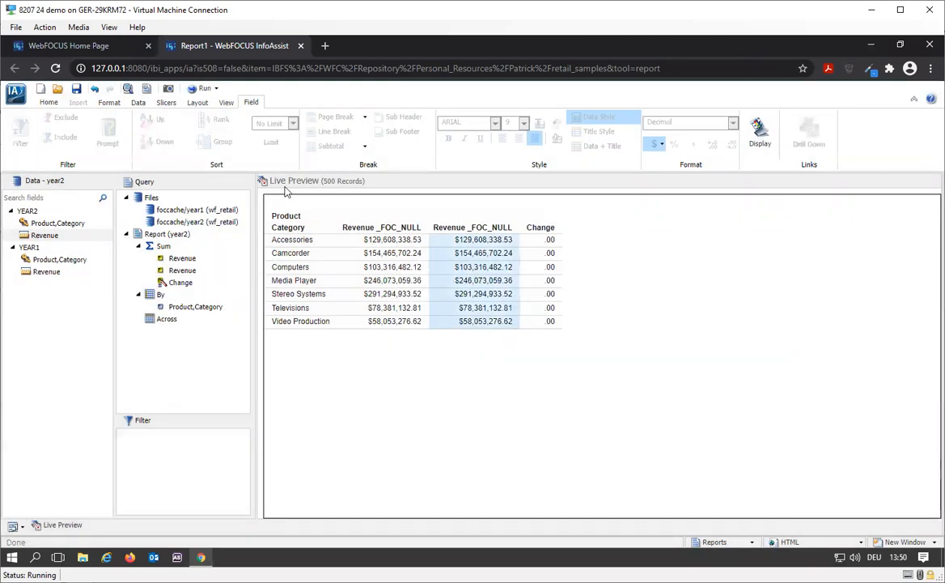
- Run the report with First year 2019 and Second year 2020, check the column titles and Change values, and close the output
click(202, 89)
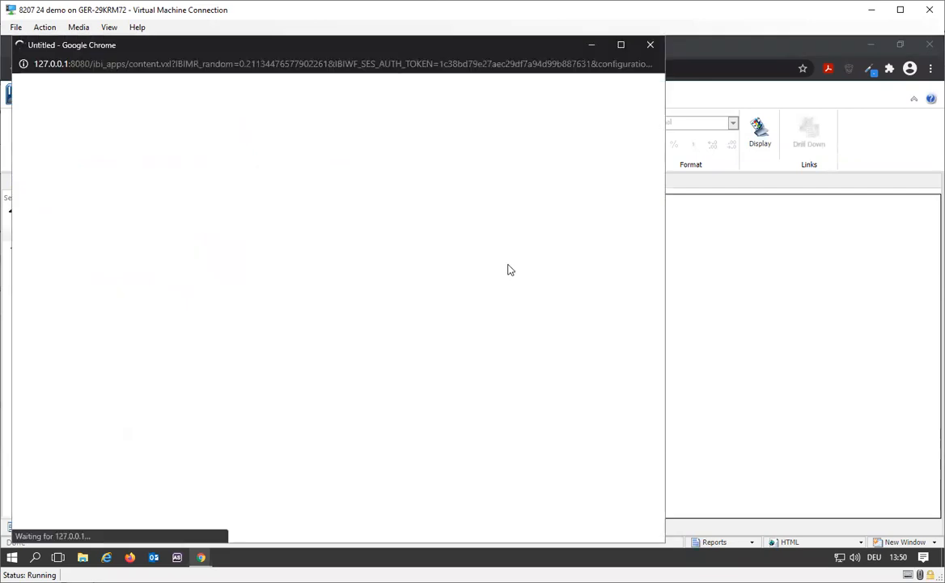
click(137, 180)
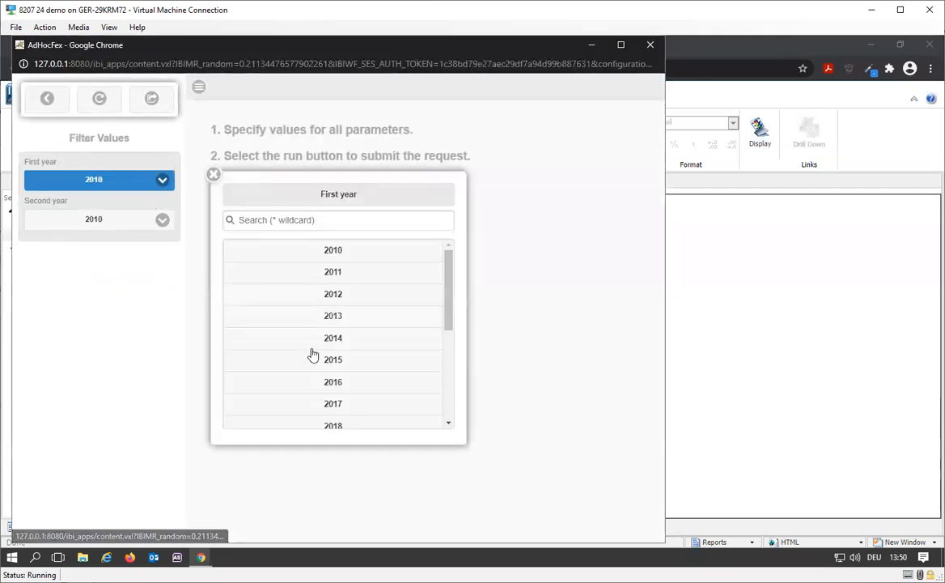
scroll(348, 340, down, 3)
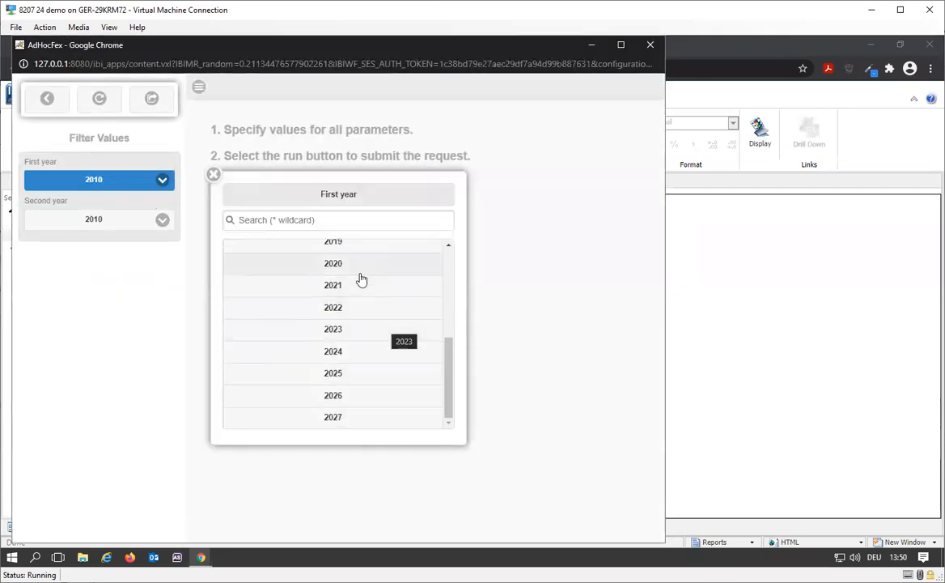
click(358, 246)
click(111, 220)
scroll(384, 325, down, 1)
scroll(384, 324, down, 2)
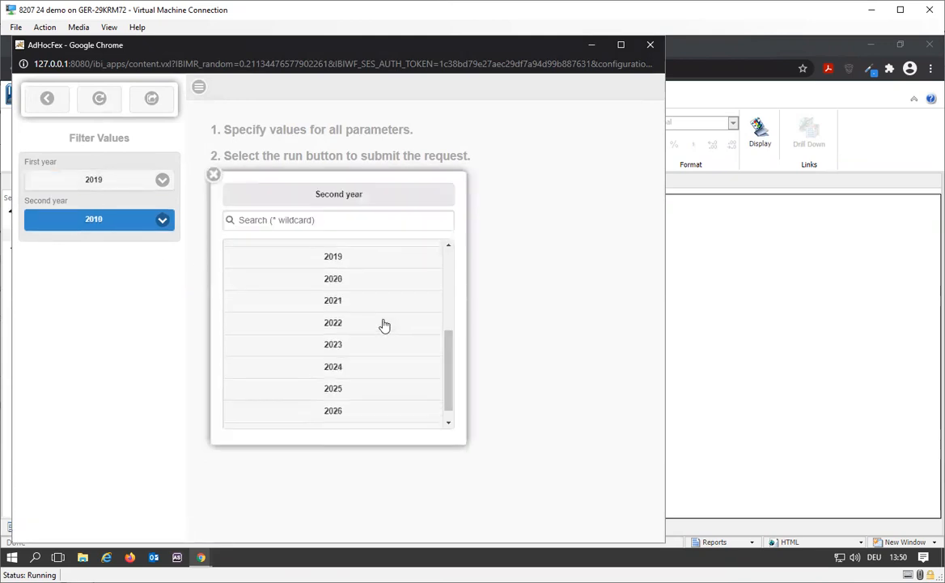
click(354, 281)
click(149, 99)
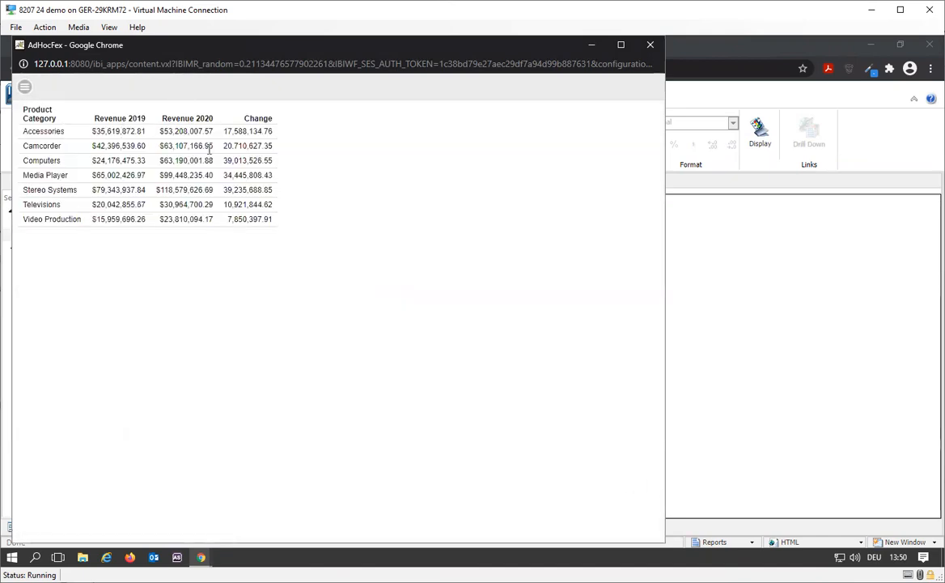
double_click(245, 131)
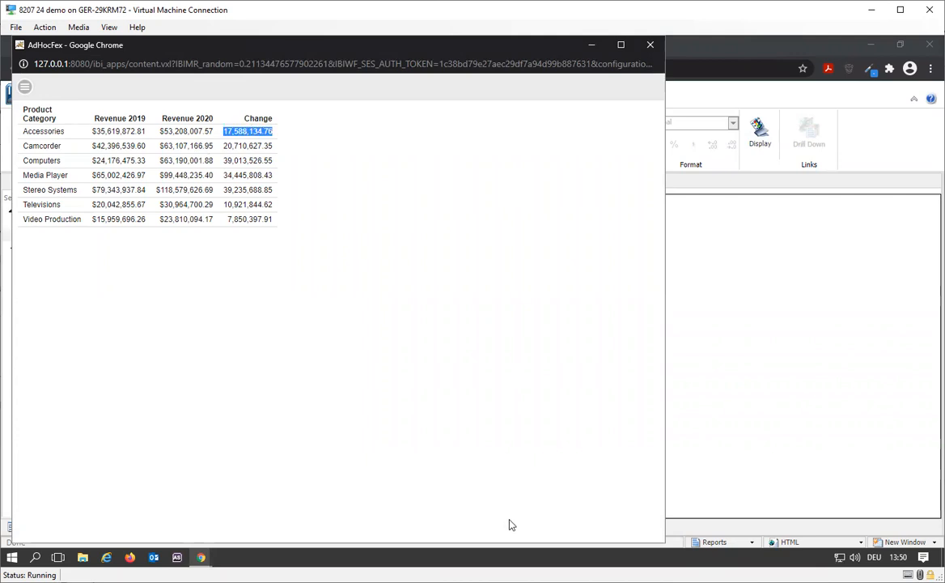
click(650, 44)
- Turn on data bars for the Change column
click(547, 267)
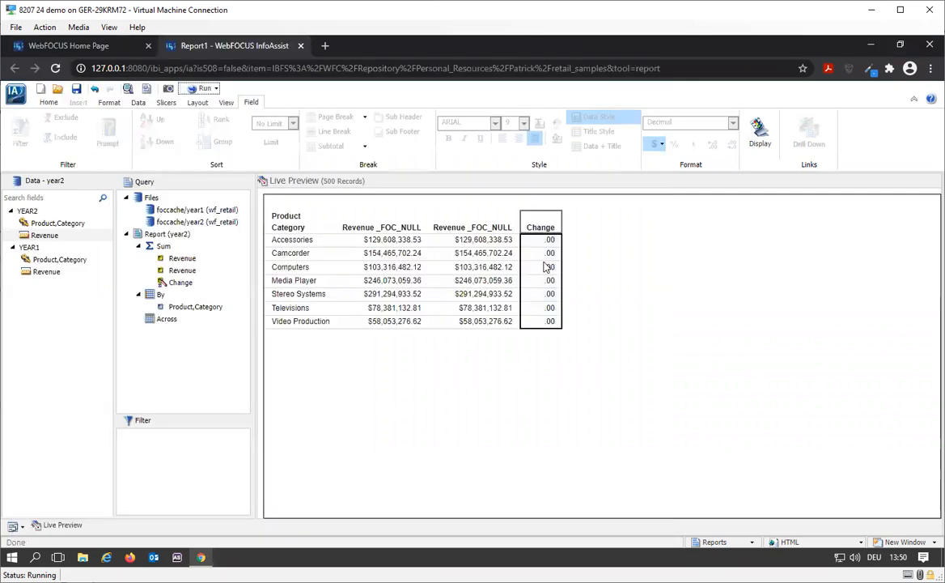
right_click(547, 267)
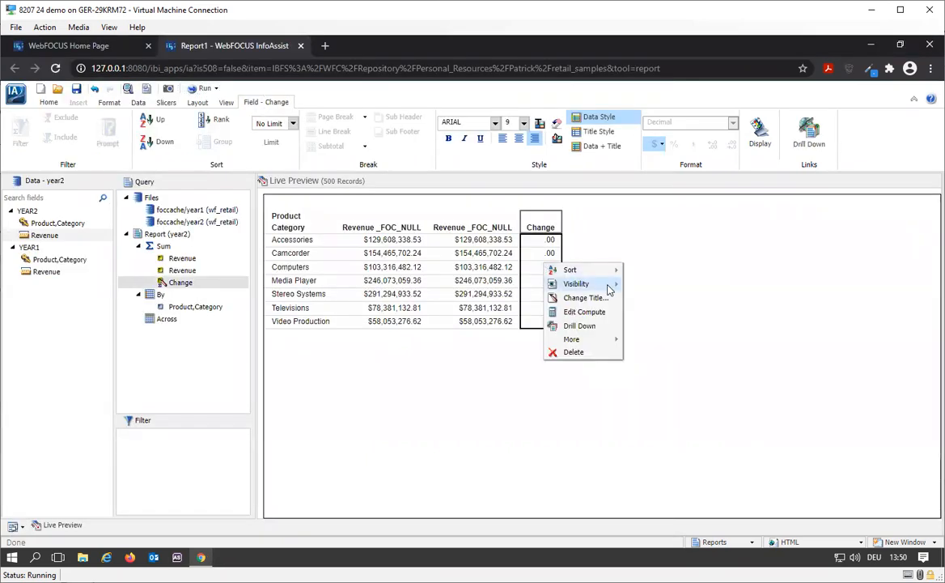
mouse_move(609, 341)
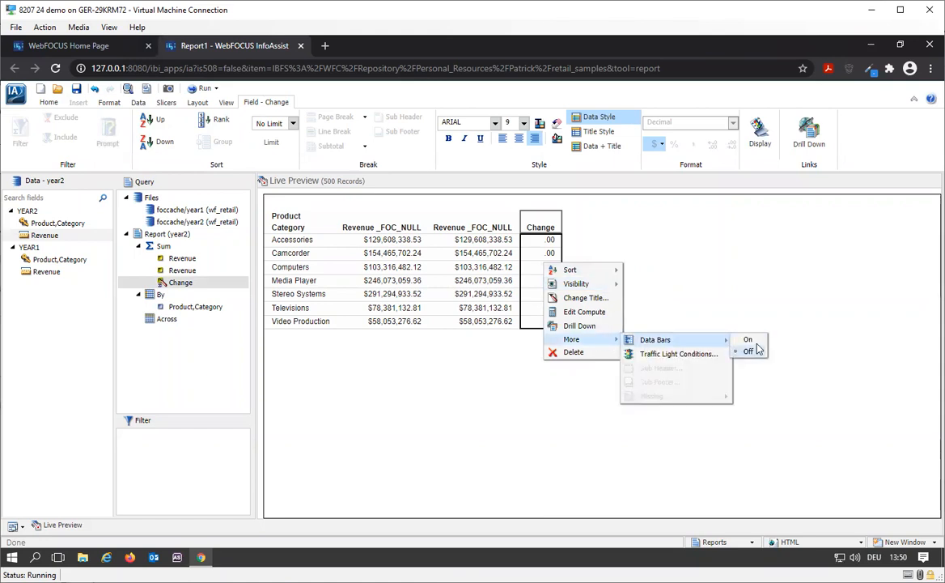
click(749, 340)
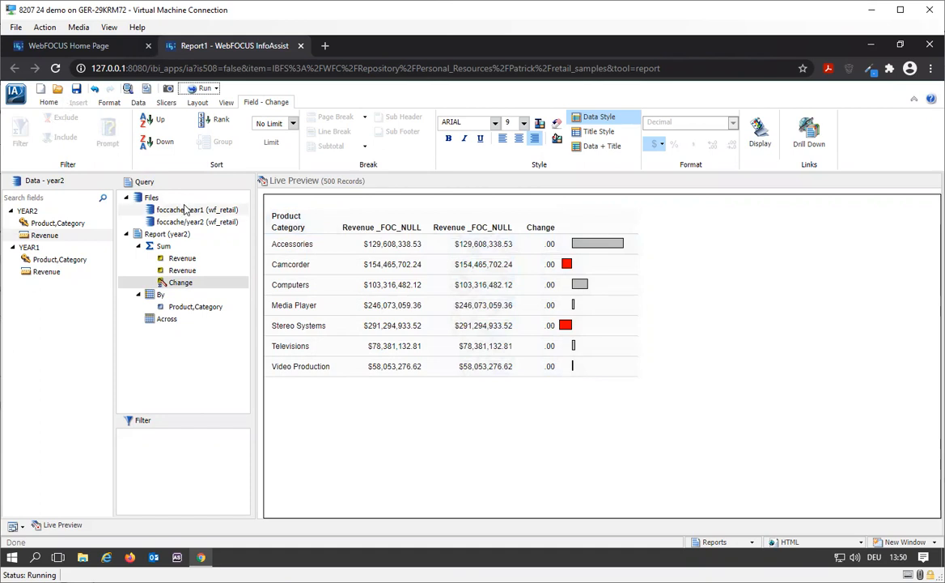
- Save the report as "Compare Years" in the retail samples folder
click(76, 89)
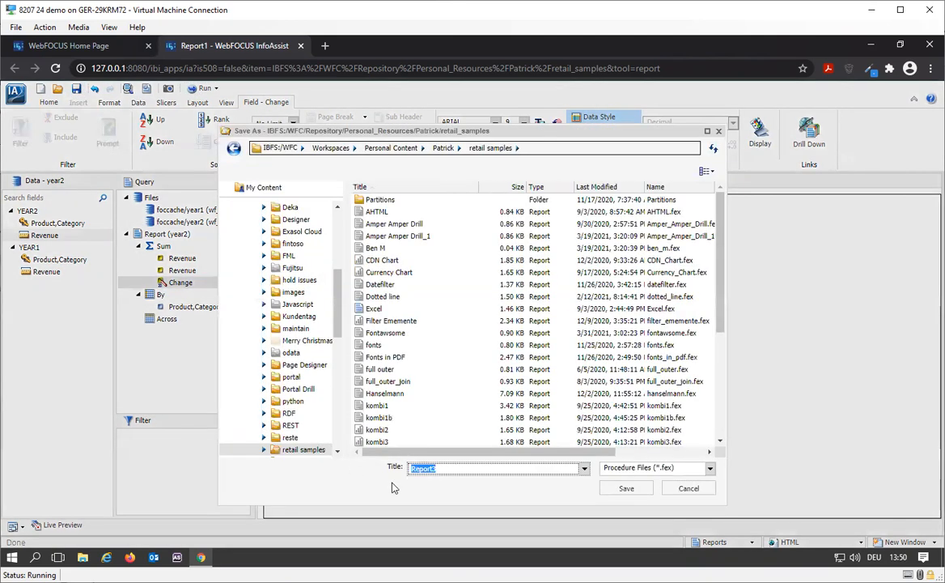
text(COmpare Year)
key(Delete)
text(o)
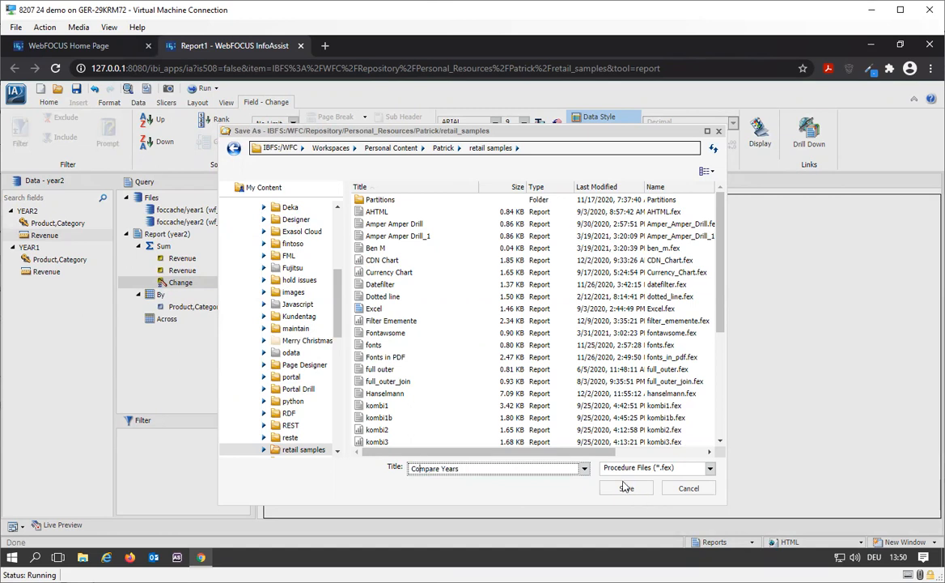
click(626, 489)
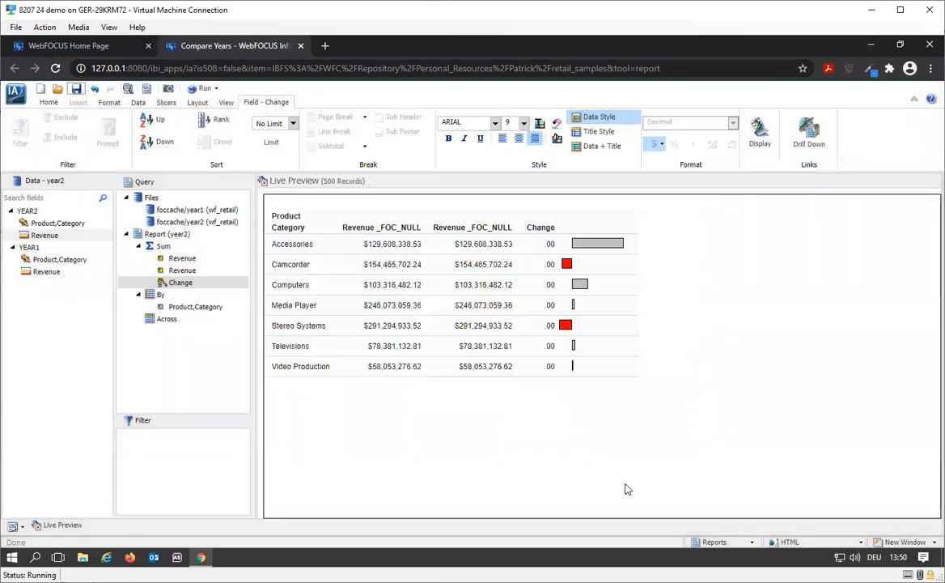
- From the WebFOCUS Home Page, start assembling visualizations in a new Designer page based on the Blank template
click(109, 44)
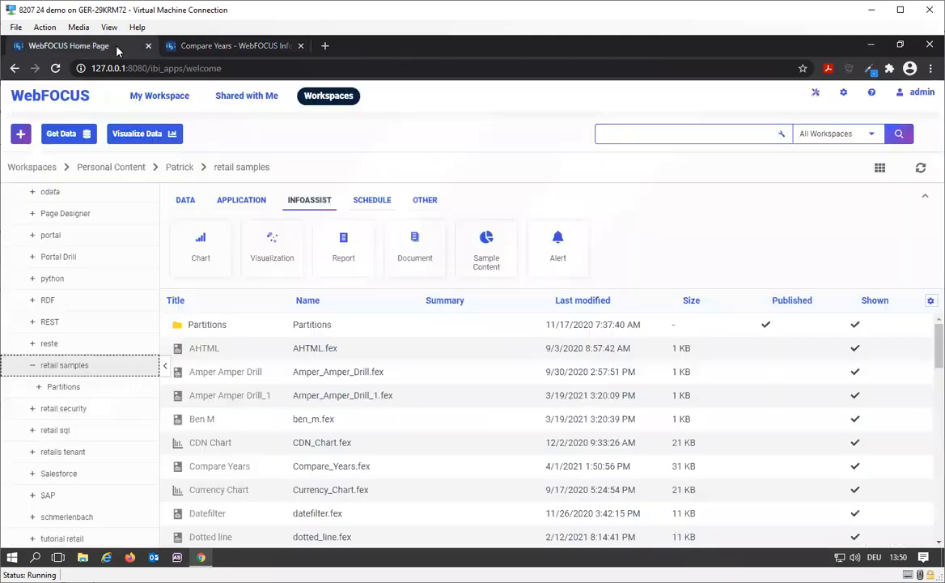
click(20, 134)
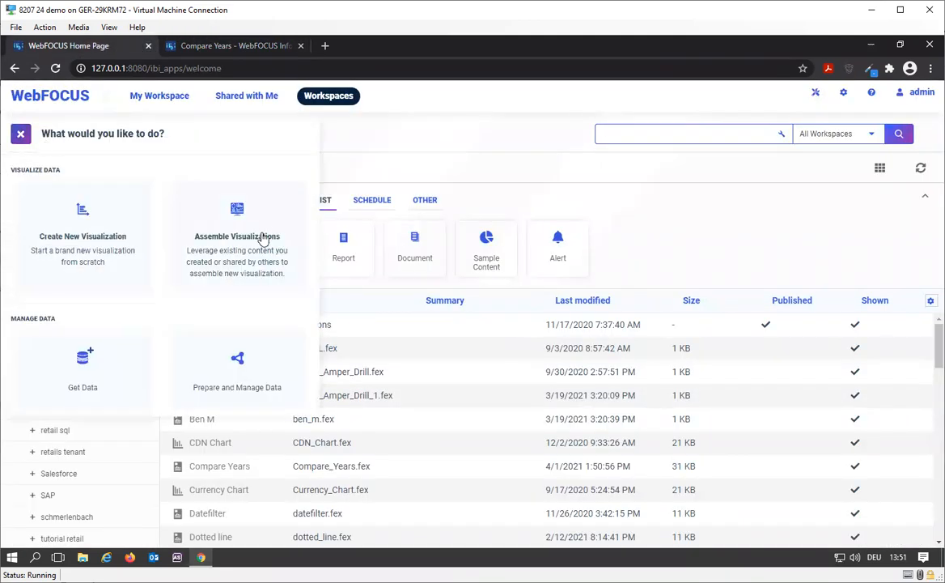
click(234, 209)
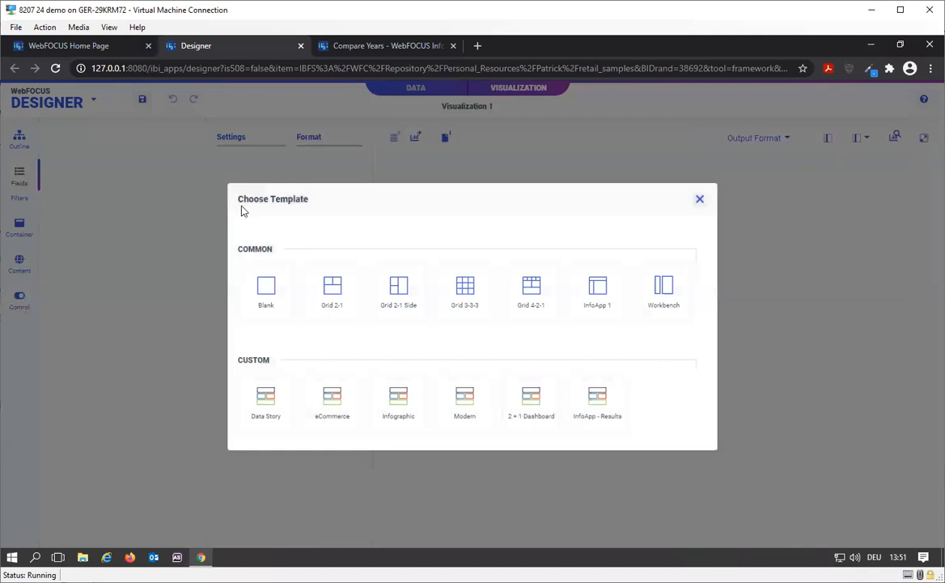
click(272, 285)
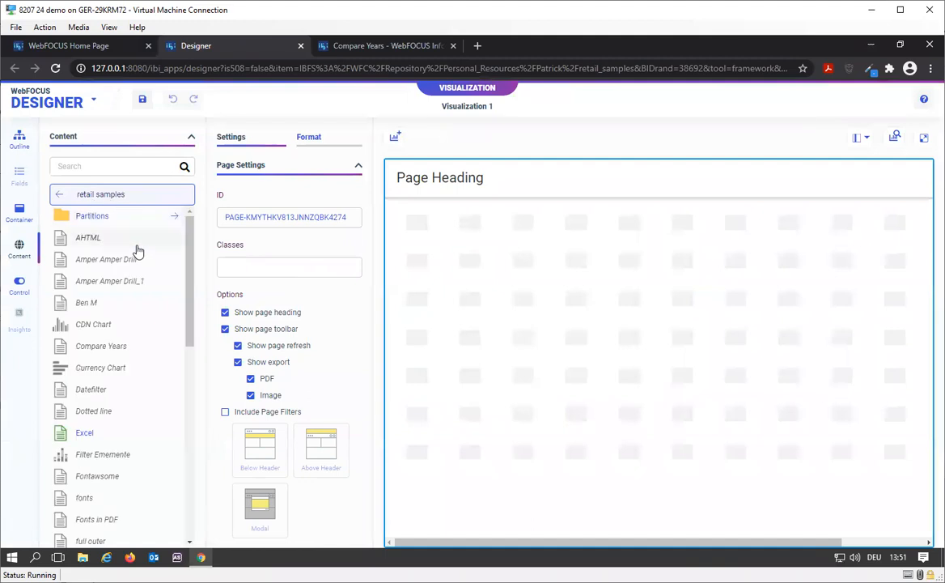
- Place the Compare Years report on the page, maximize its container and add its two unbound filters to the page
drag(112, 354, 582, 302)
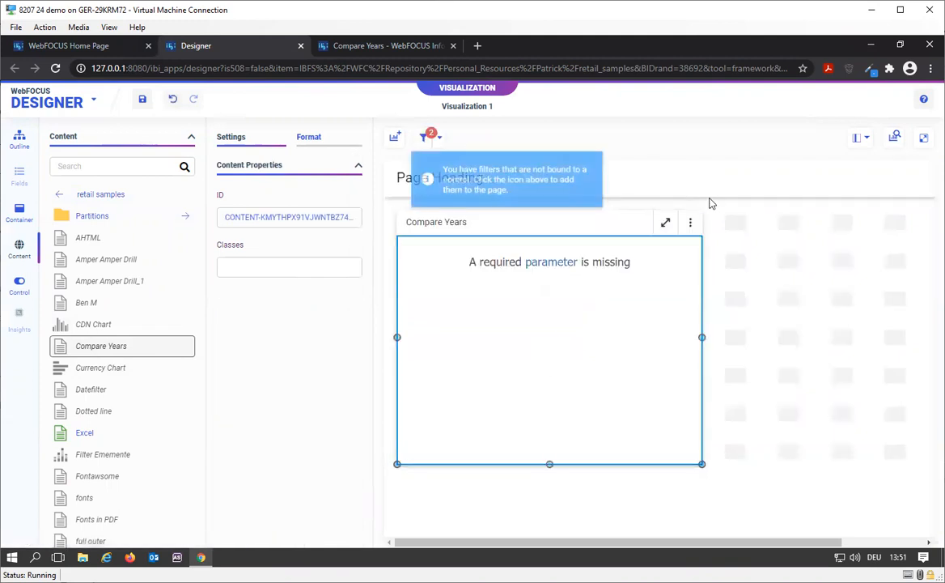
click(665, 221)
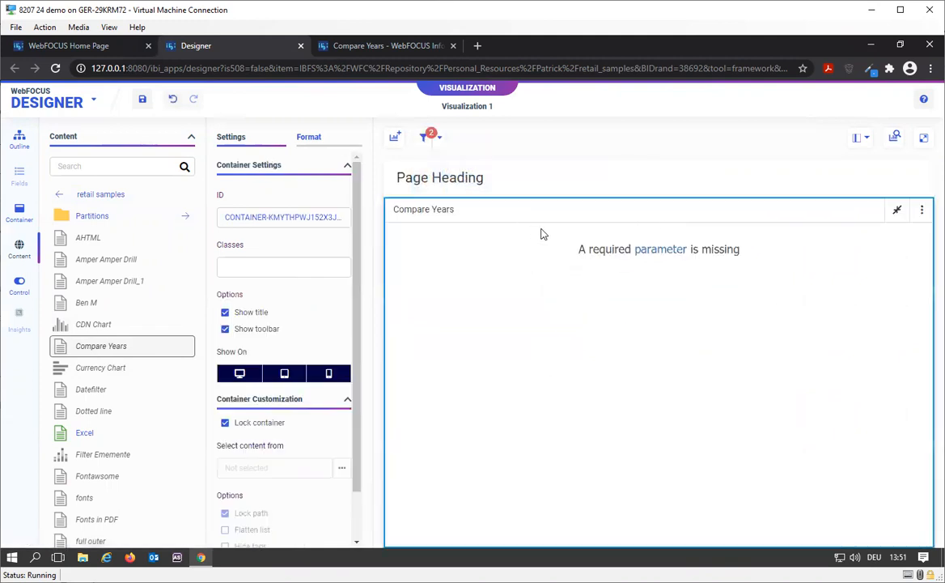
click(425, 136)
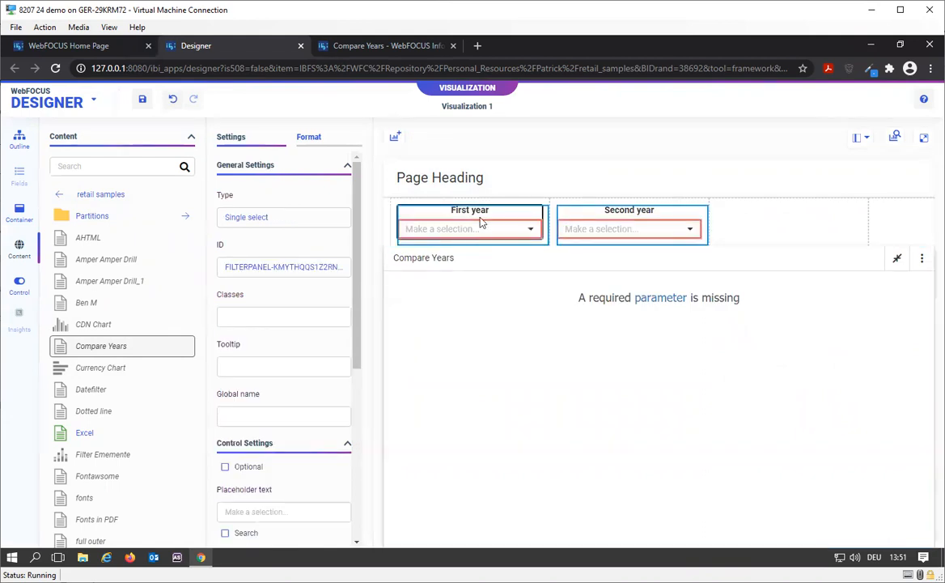
- Make the First year filter control optional with a default value of 2019
scroll(262, 391, down, 1)
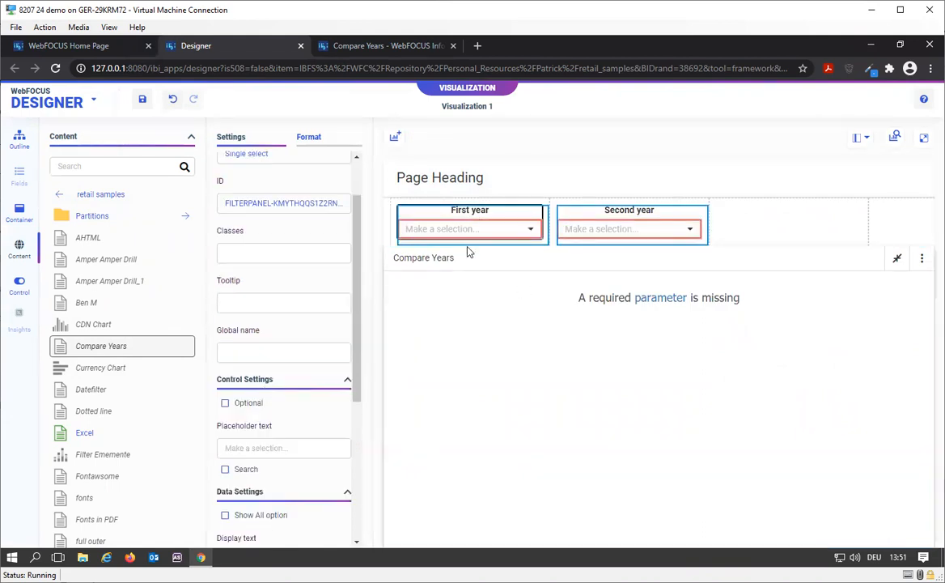
scroll(293, 365, down, 1)
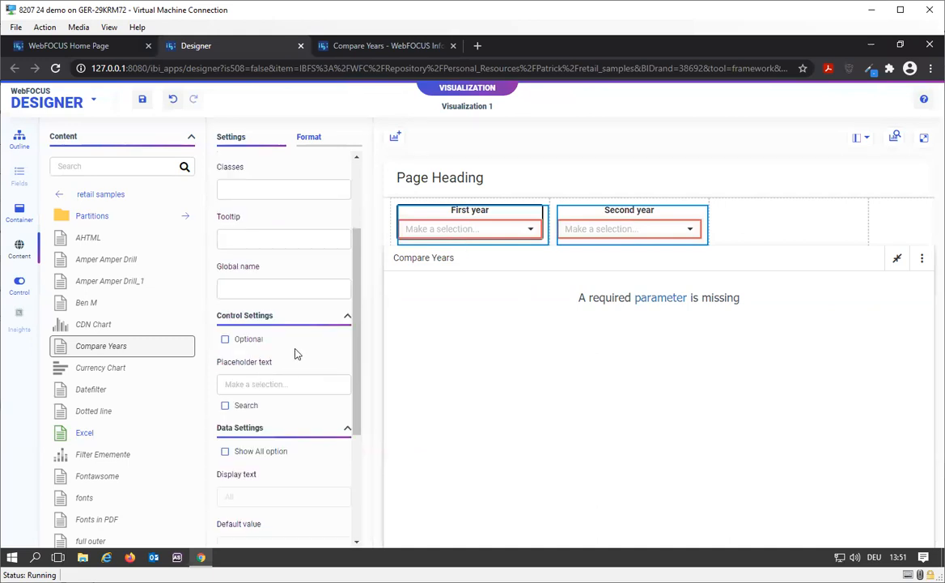
scroll(259, 387, down, 1)
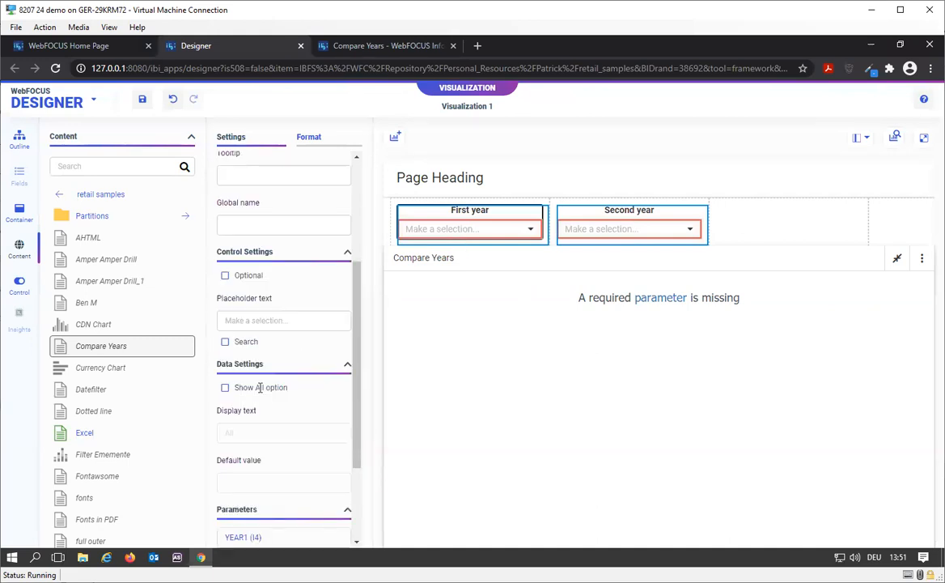
click(254, 276)
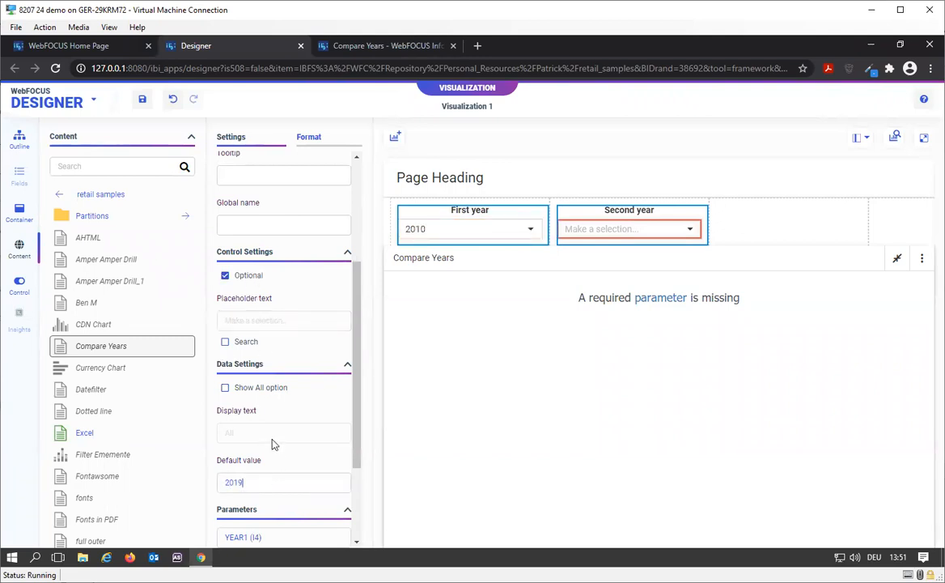
- Make the Second year filter control optional with a default value of 2020
click(619, 233)
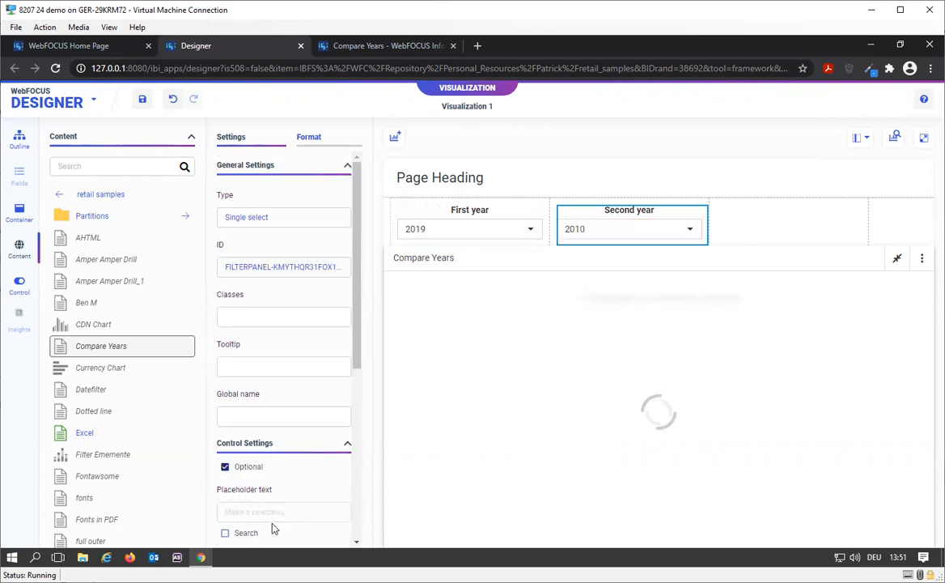
scroll(274, 479, down, 1)
scroll(266, 501, down, 1)
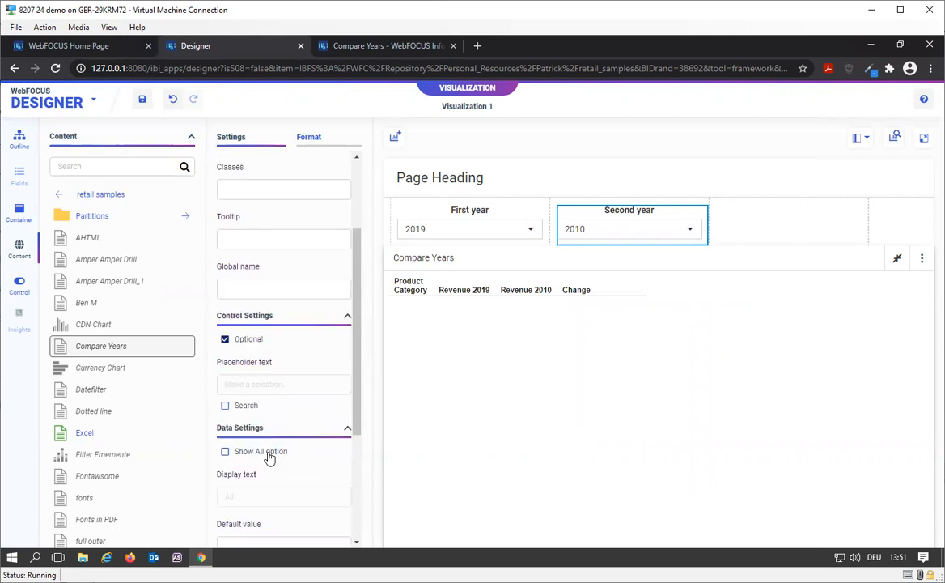
click(269, 539)
text(2020)
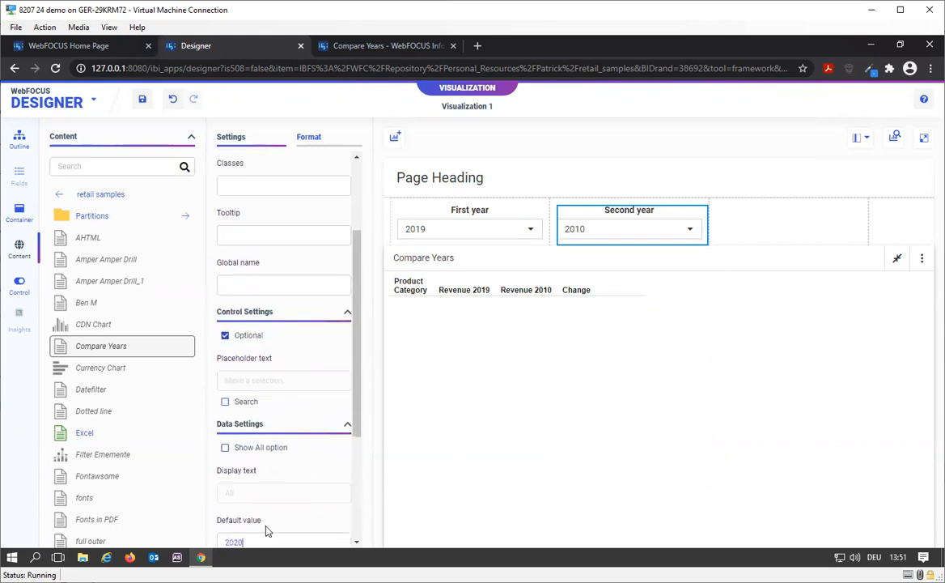
- Change the page heading to "Compare Year"
click(444, 183)
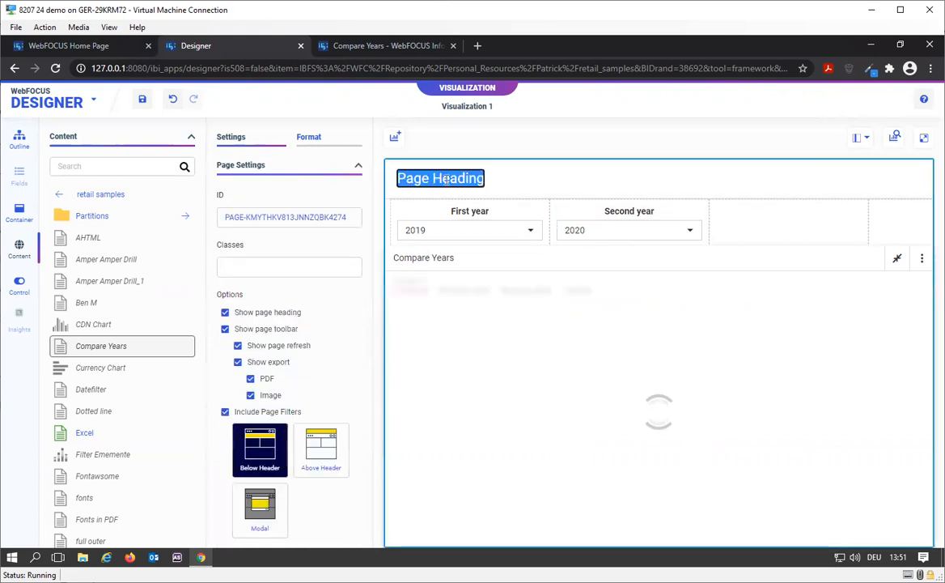
text(Compare)
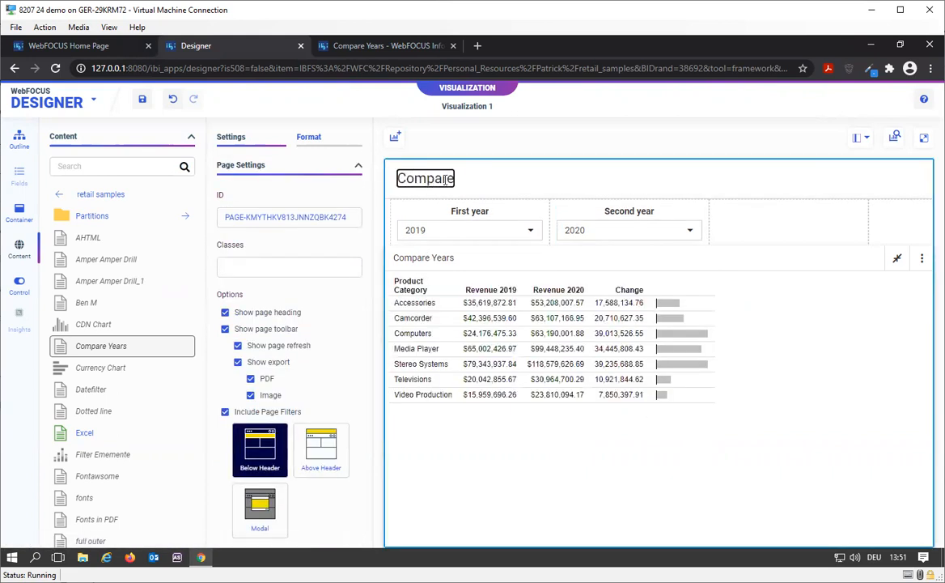
text( Year)
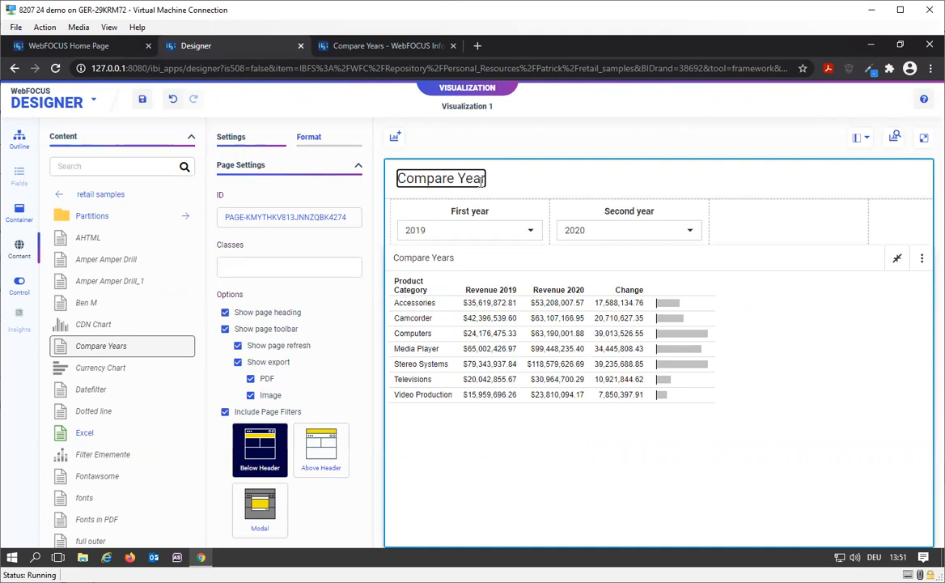
click(573, 191)
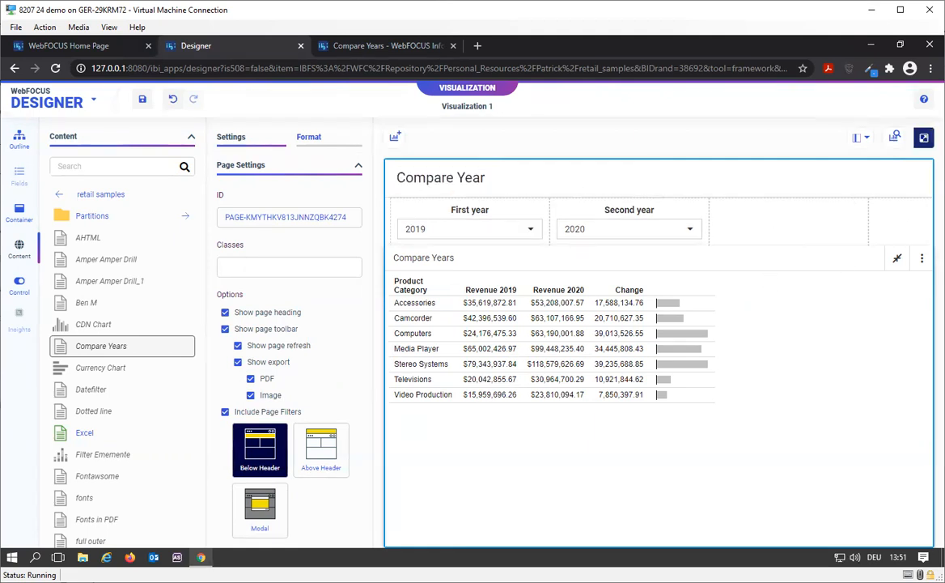
- Run the page and compare First year 2020 with Second year 2019 to check the Change values and data bars
click(923, 137)
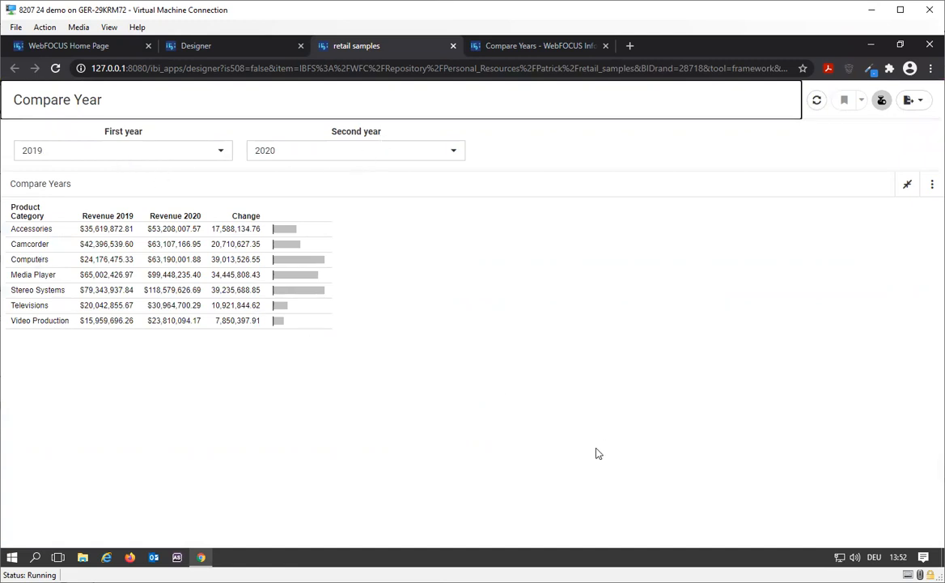
click(146, 153)
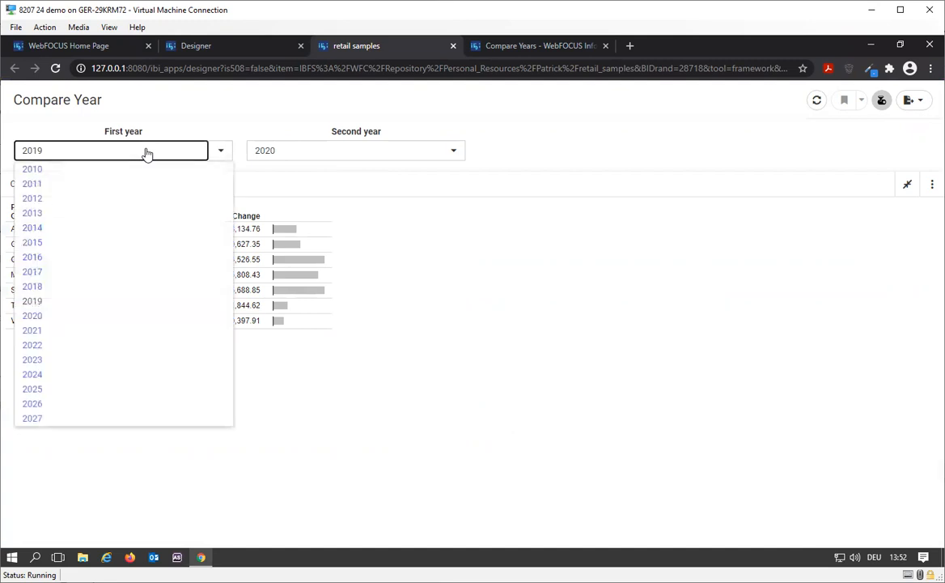
click(73, 316)
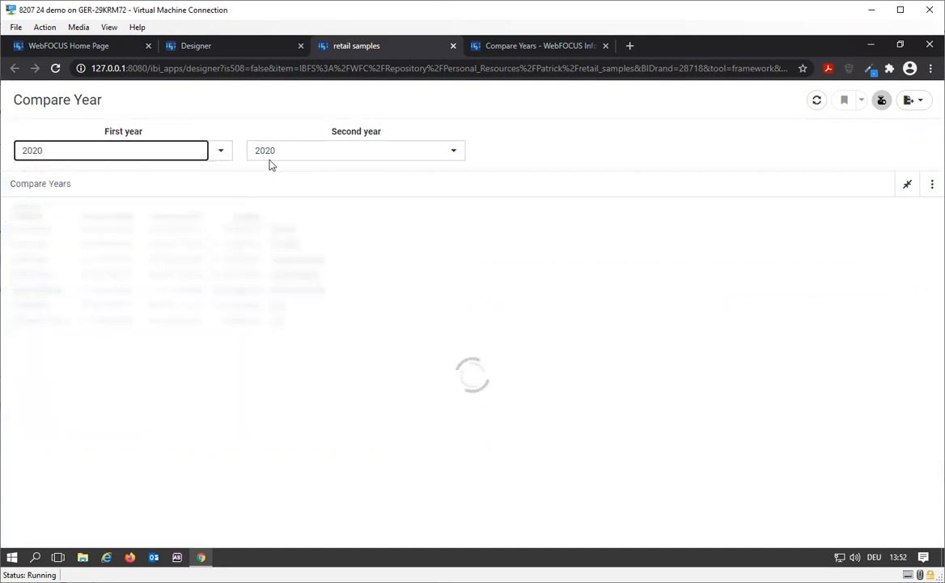
click(310, 156)
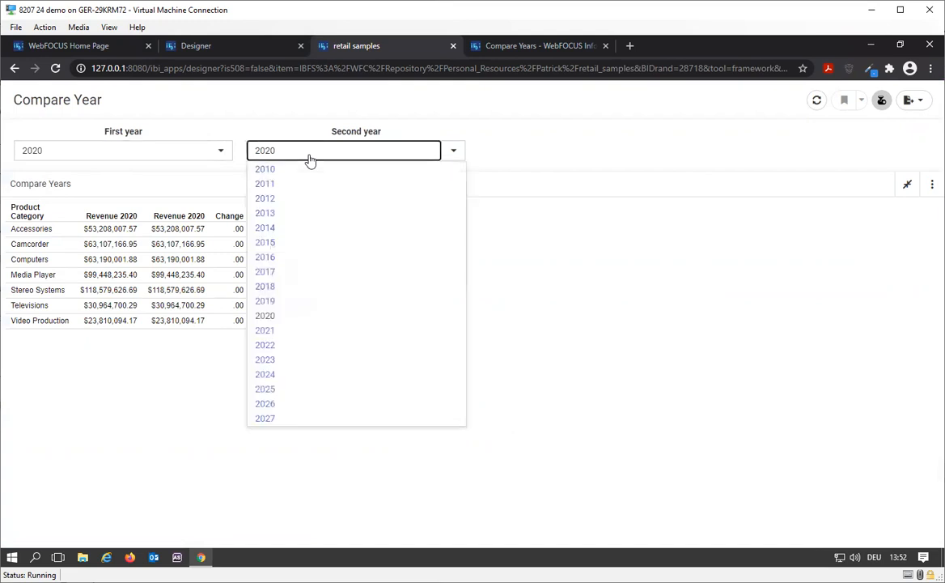
click(284, 302)
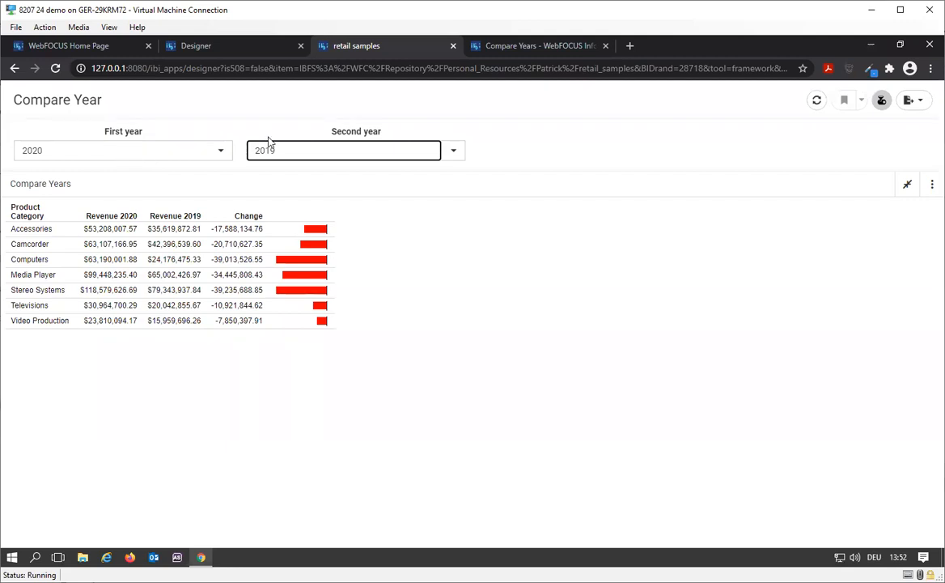
- Compare First year 2017 with Second year 2020 in the running page and check the year in the revenue column titles
click(178, 155)
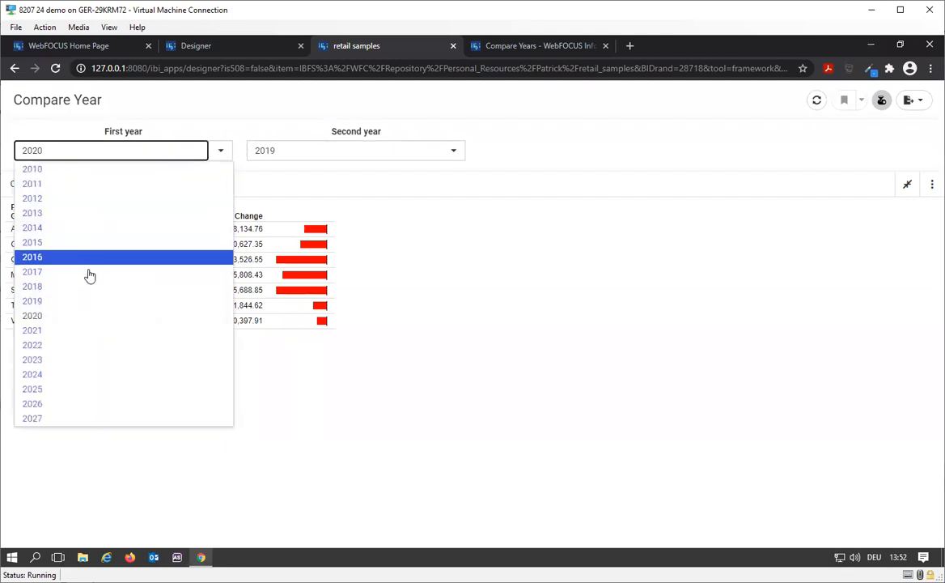
click(90, 273)
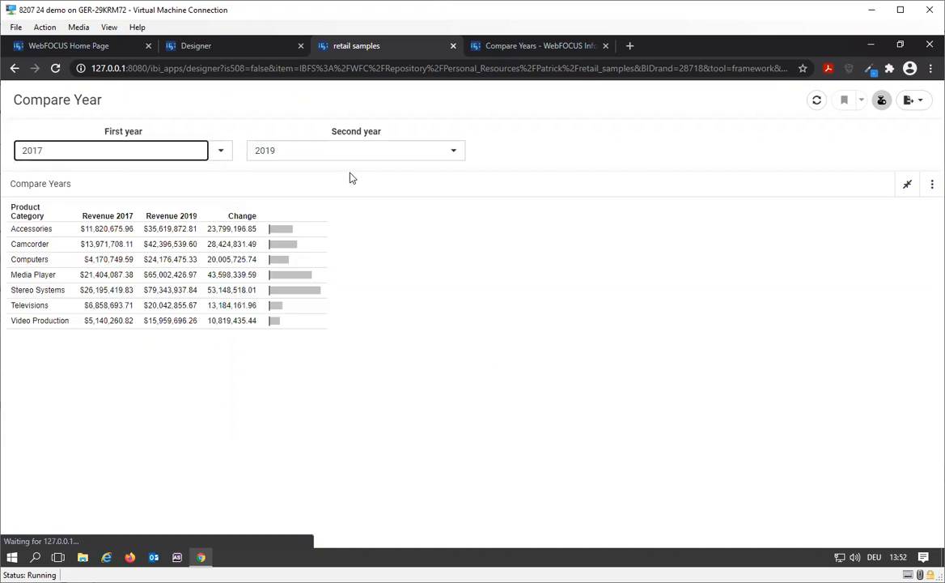
click(355, 150)
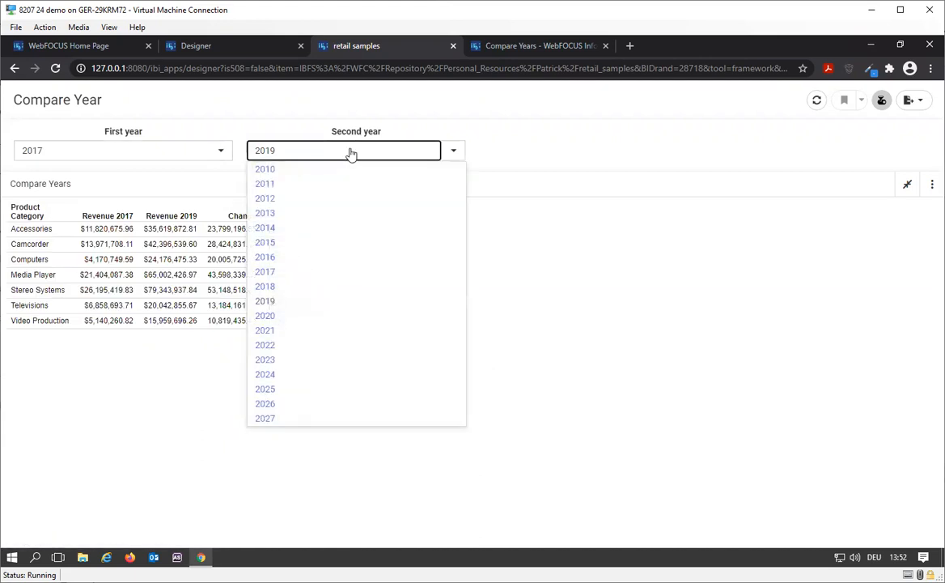
click(299, 319)
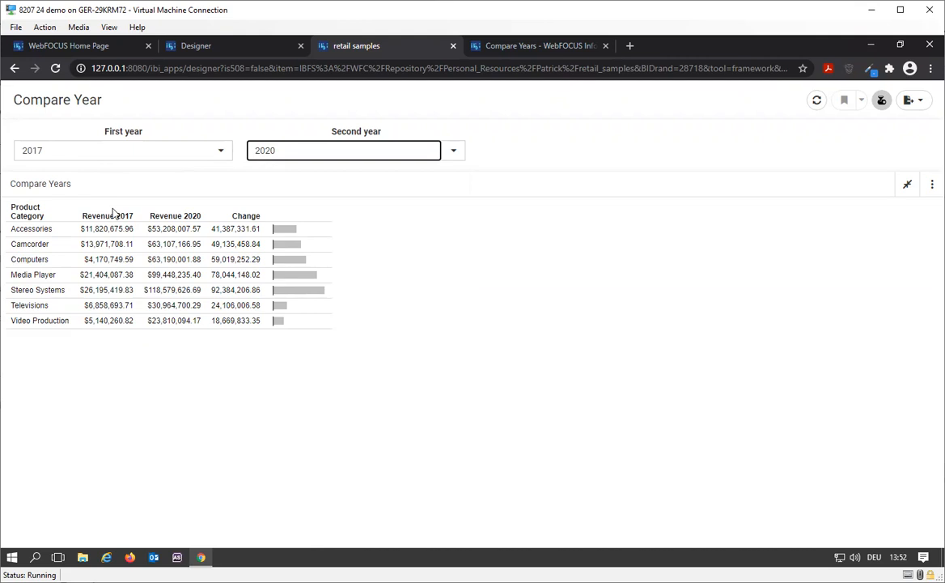
double_click(125, 215)
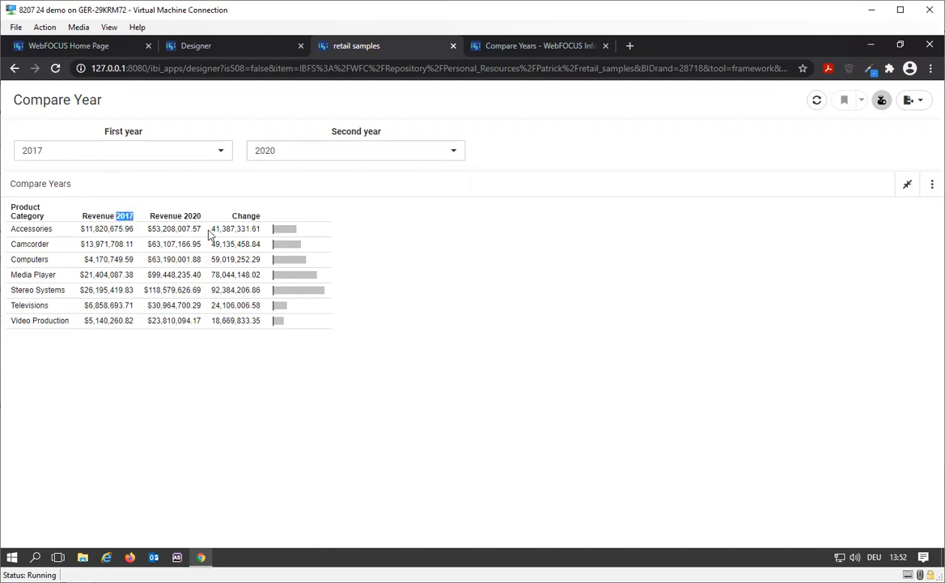